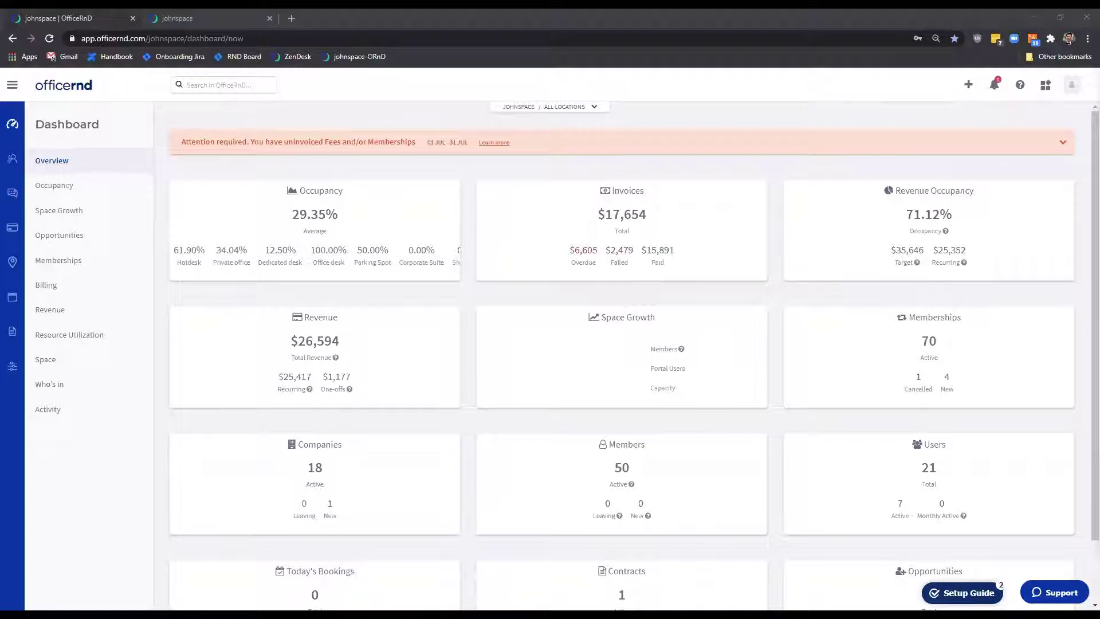
- Go to the Apps settings' Member Pages and scroll down to Feedback Form / Submit a Ticket
click(10, 369)
click(59, 387)
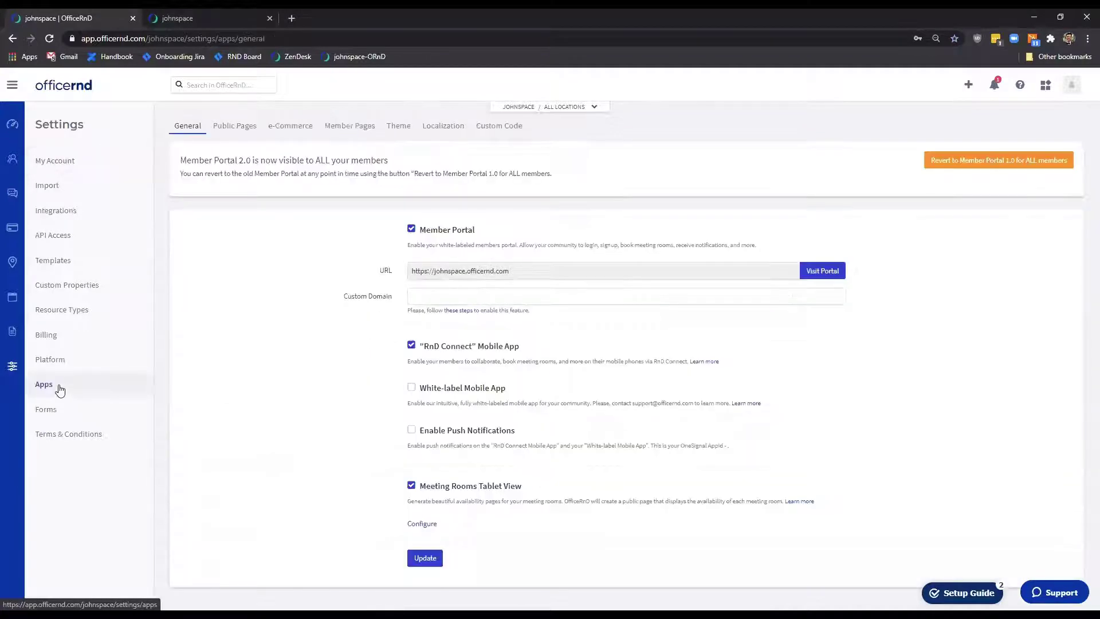
click(360, 132)
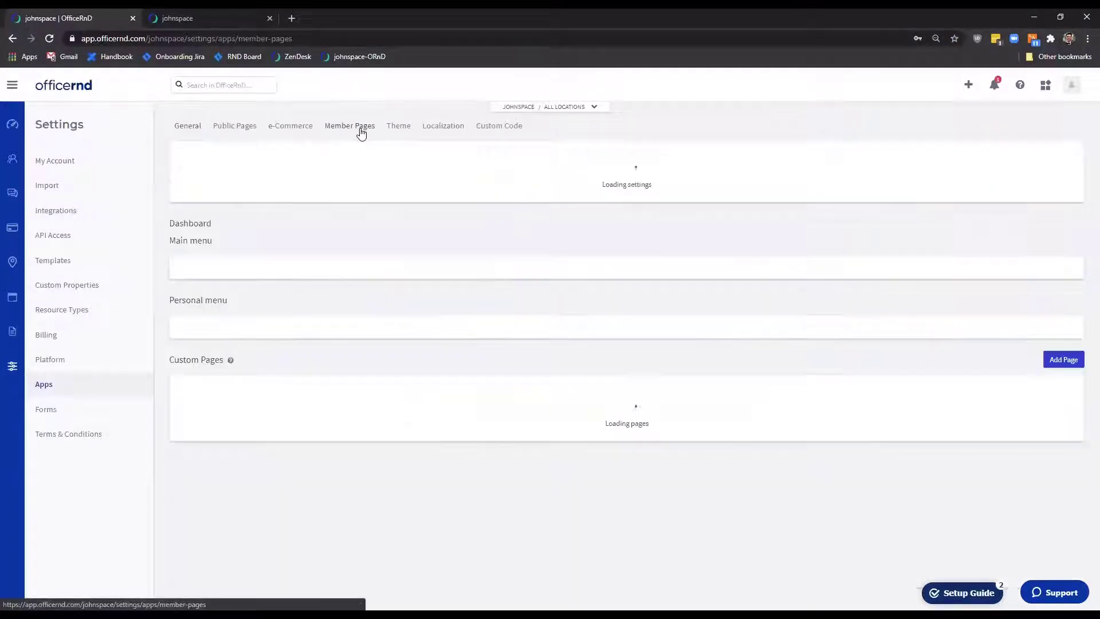
scroll(249, 388, down, 1)
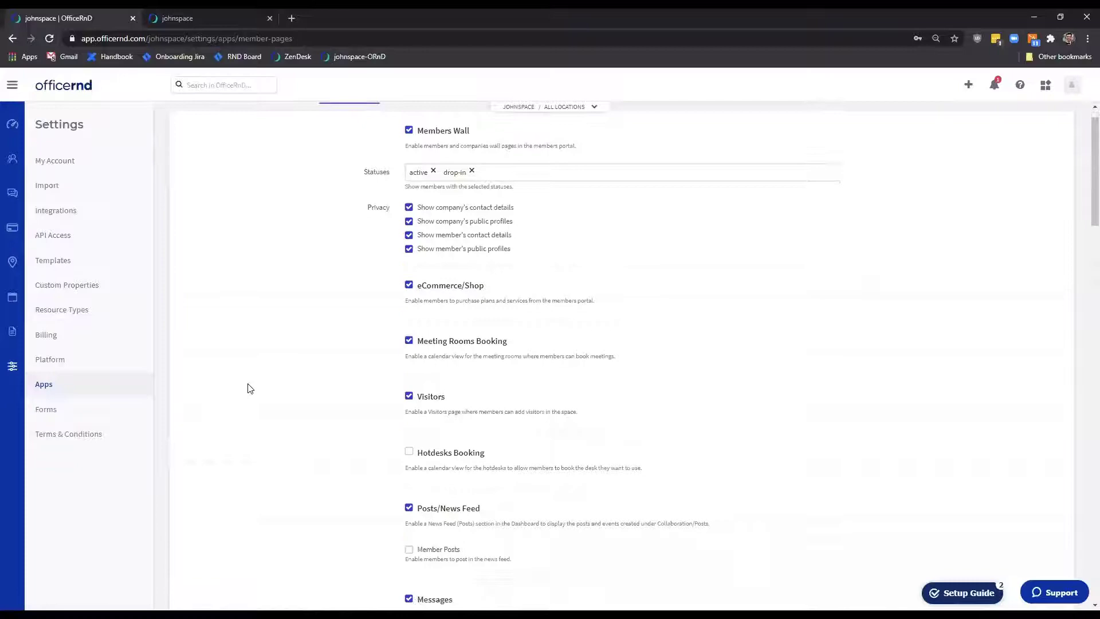
scroll(250, 389, down, 7)
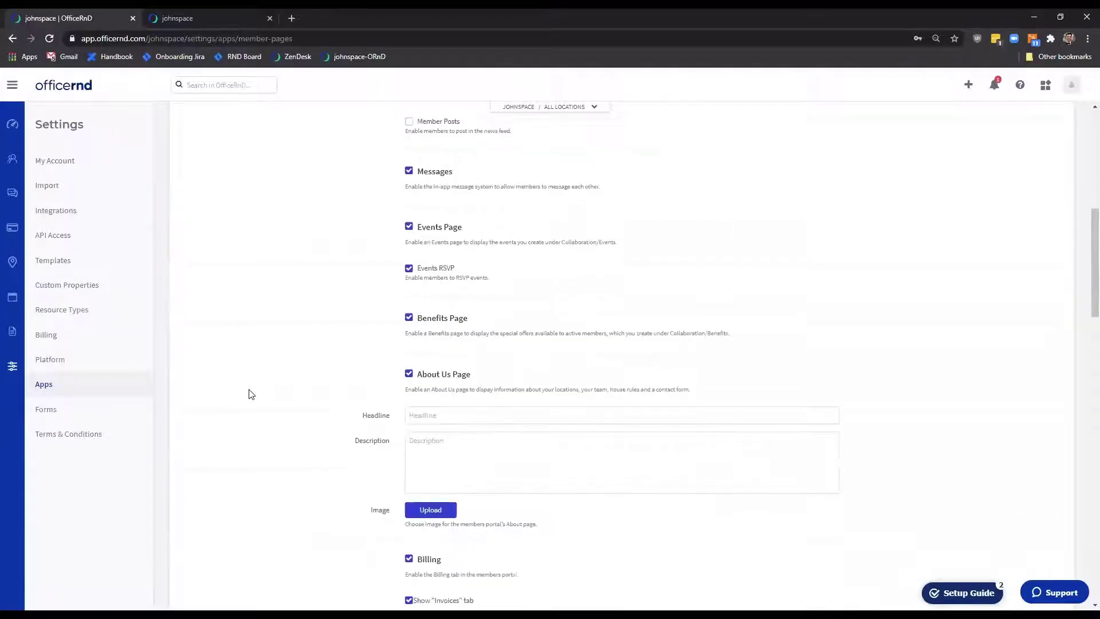
scroll(250, 394, down, 6)
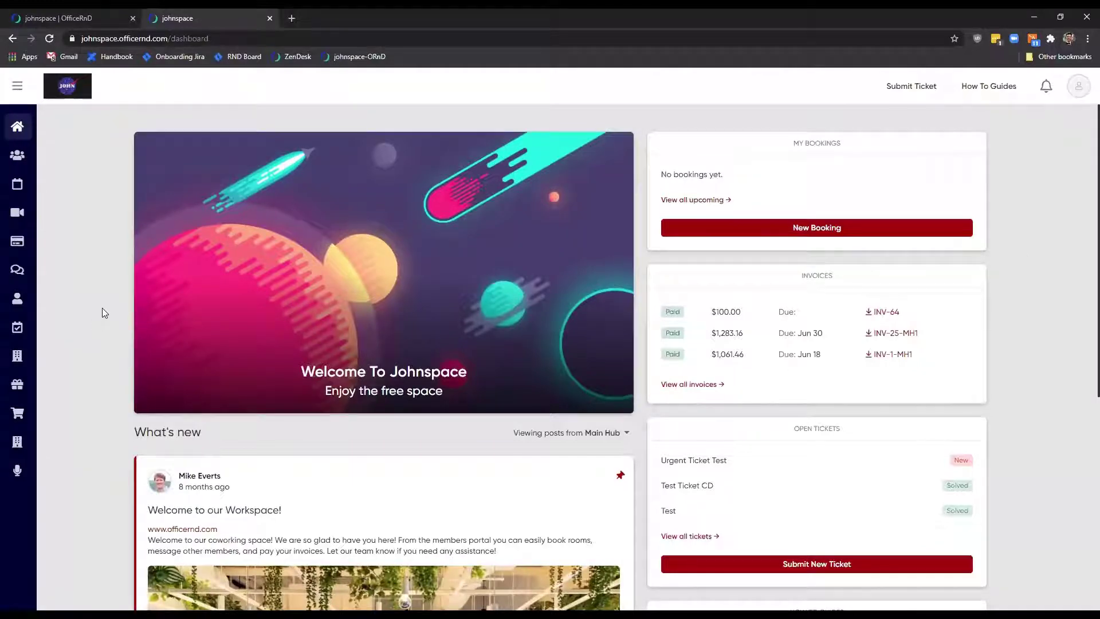
- Preview the Submit Ticket form, then bring up Account > Tickets listing the member's three tickets
click(904, 87)
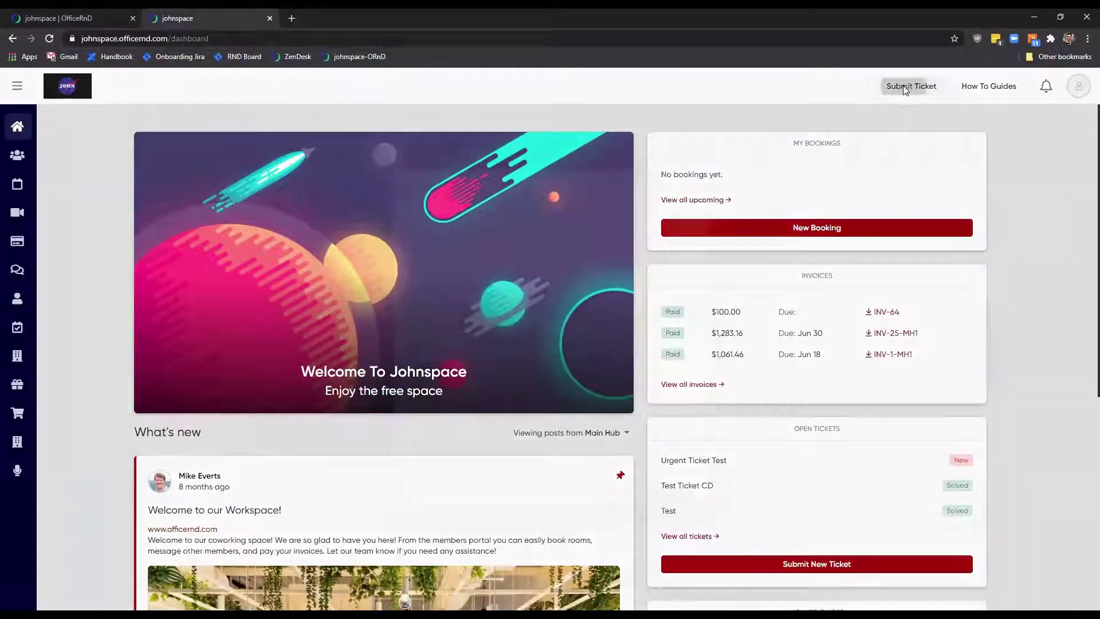
click(690, 187)
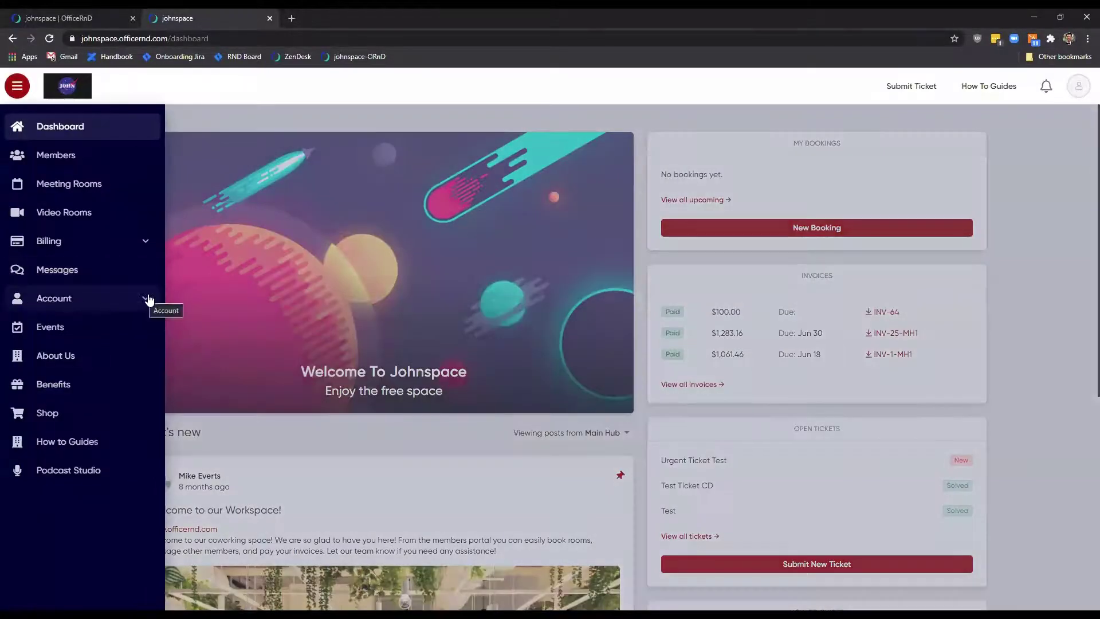
click(143, 299)
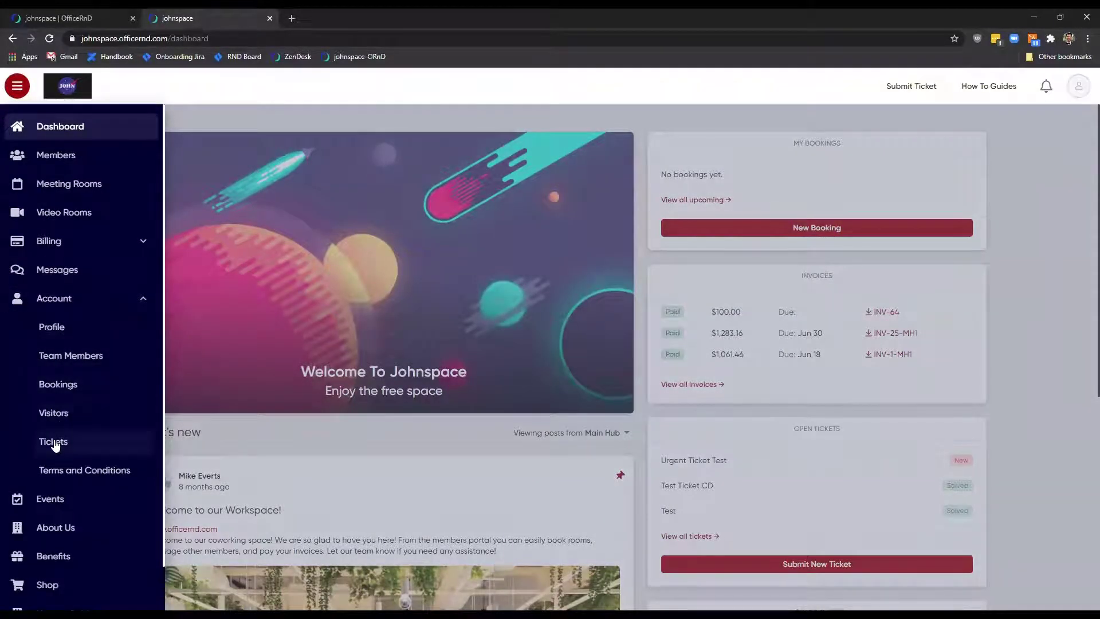
click(54, 442)
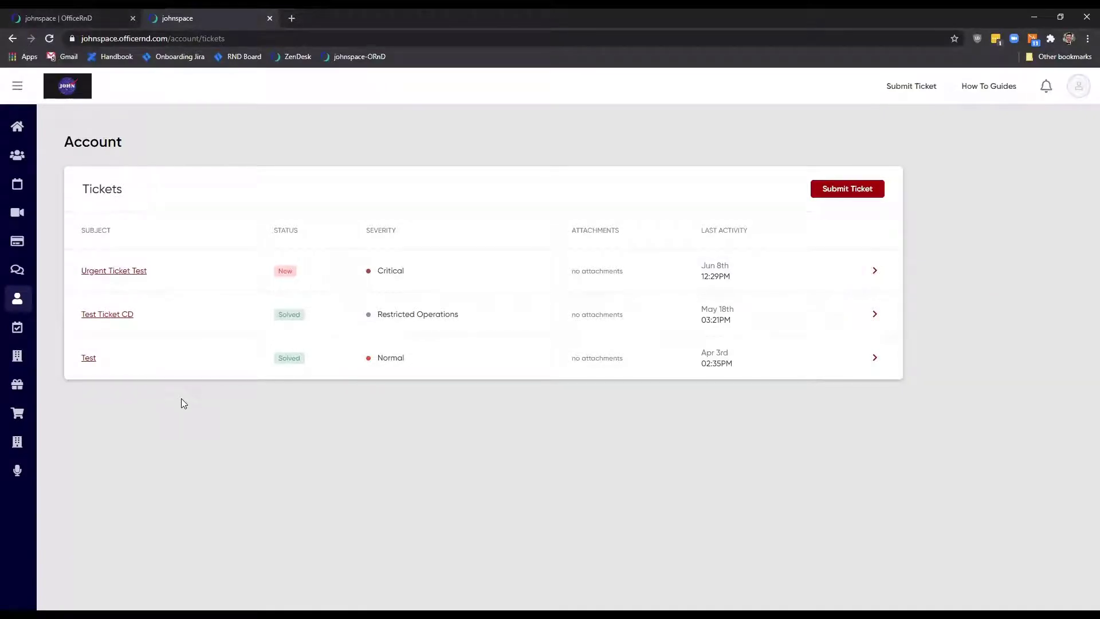
- View Urgent Ticket Test, go back to the list, and reopen it from its row chevron
click(110, 275)
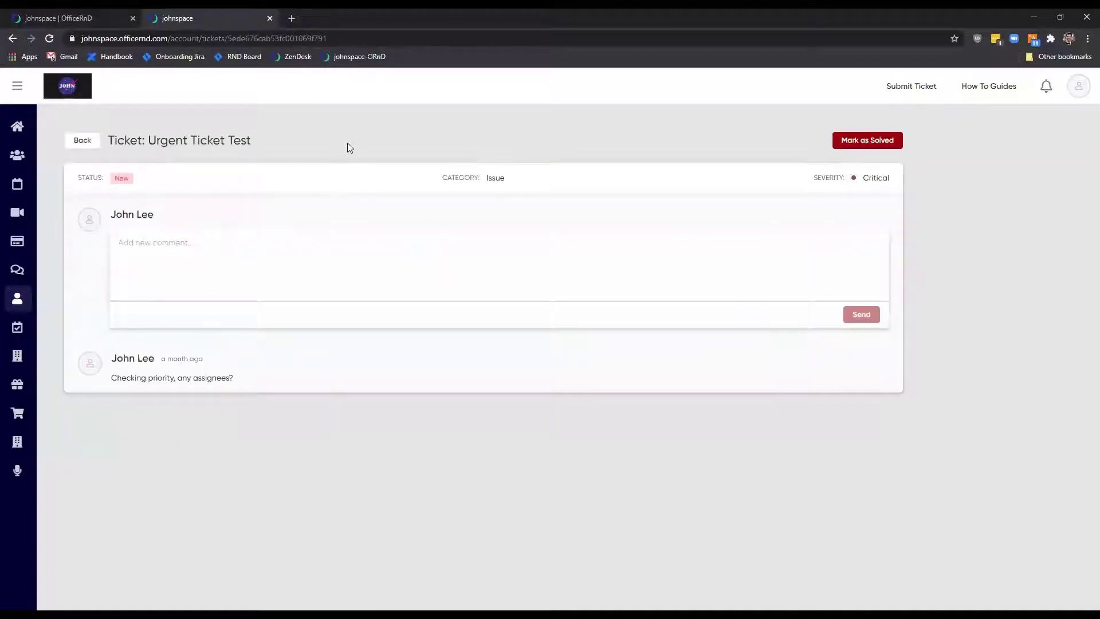
click(80, 147)
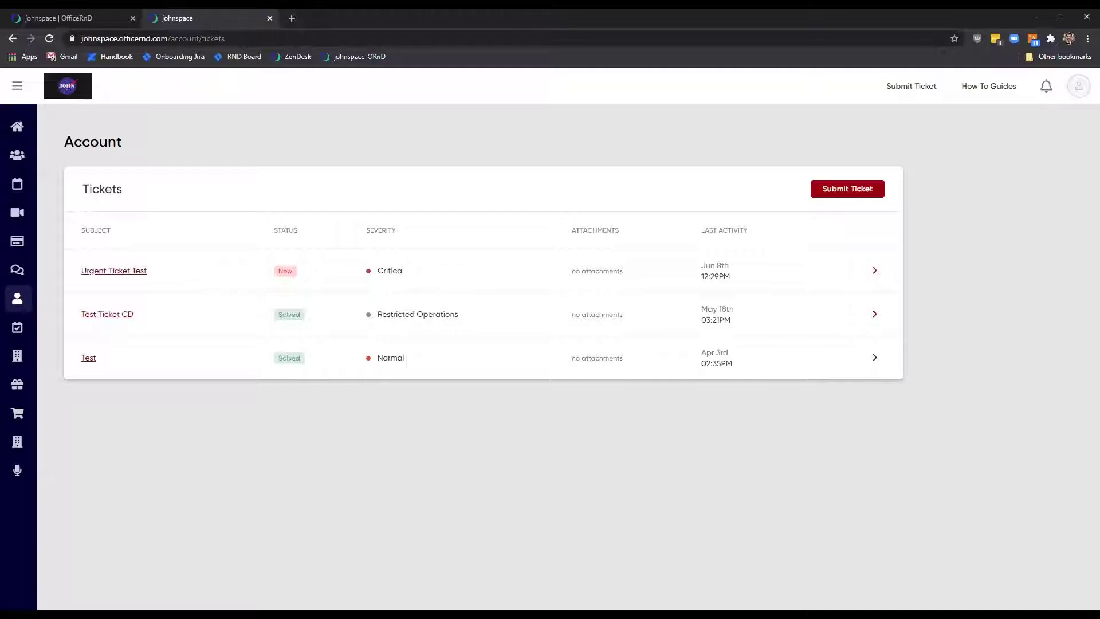
click(876, 271)
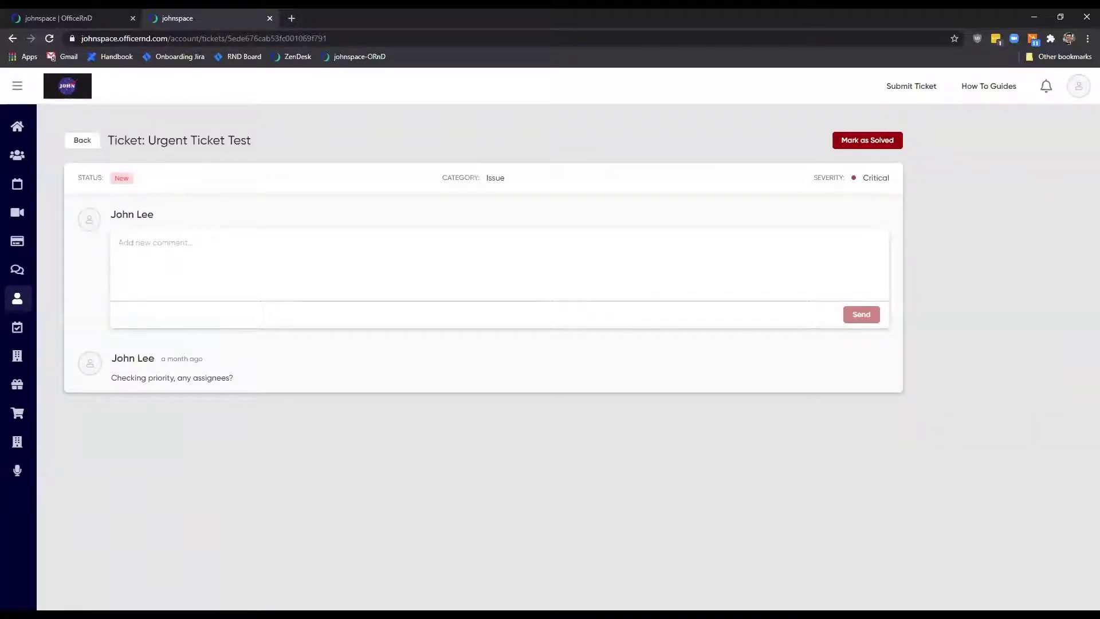
- Post the comment 'Adding addtional information' on Urgent Ticket Test and return to the tickets list
click(189, 243)
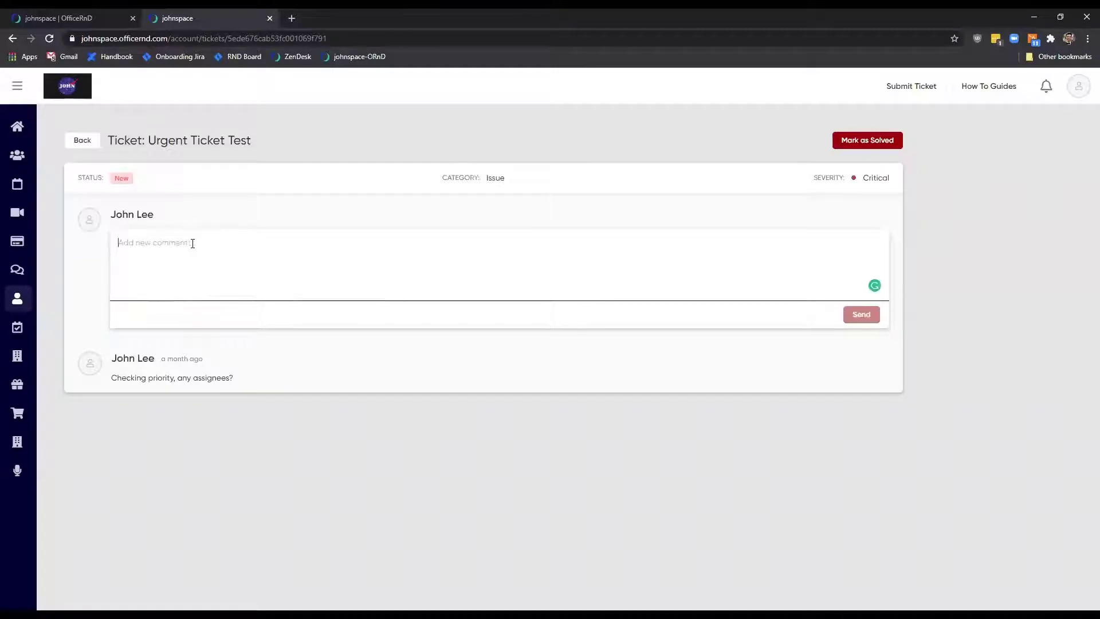
text(Adding a)
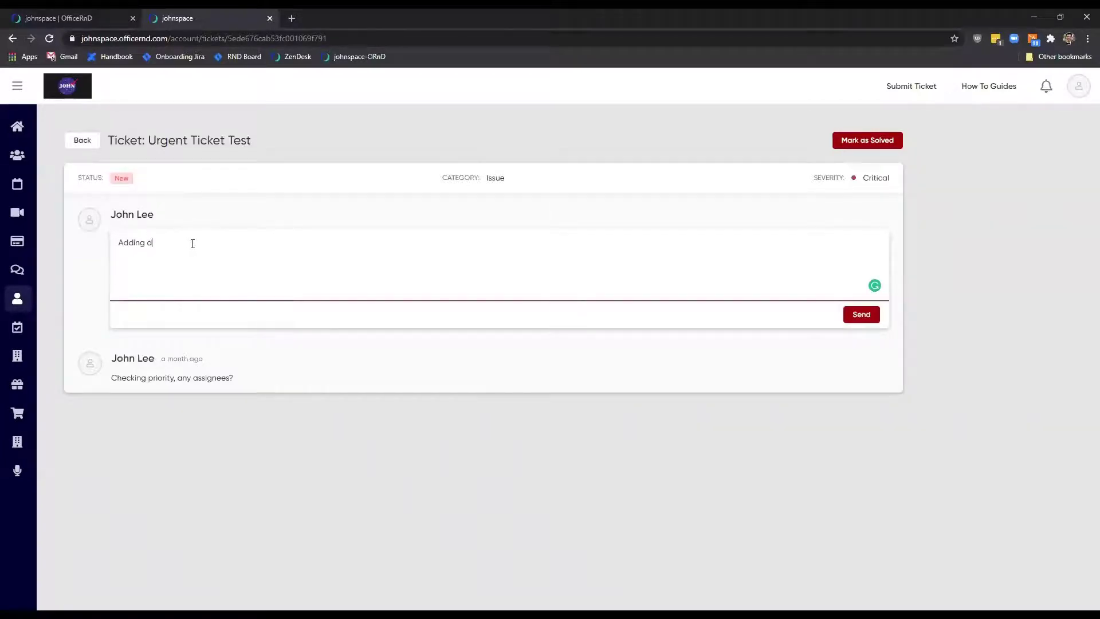
text(ddtional information)
click(911, 325)
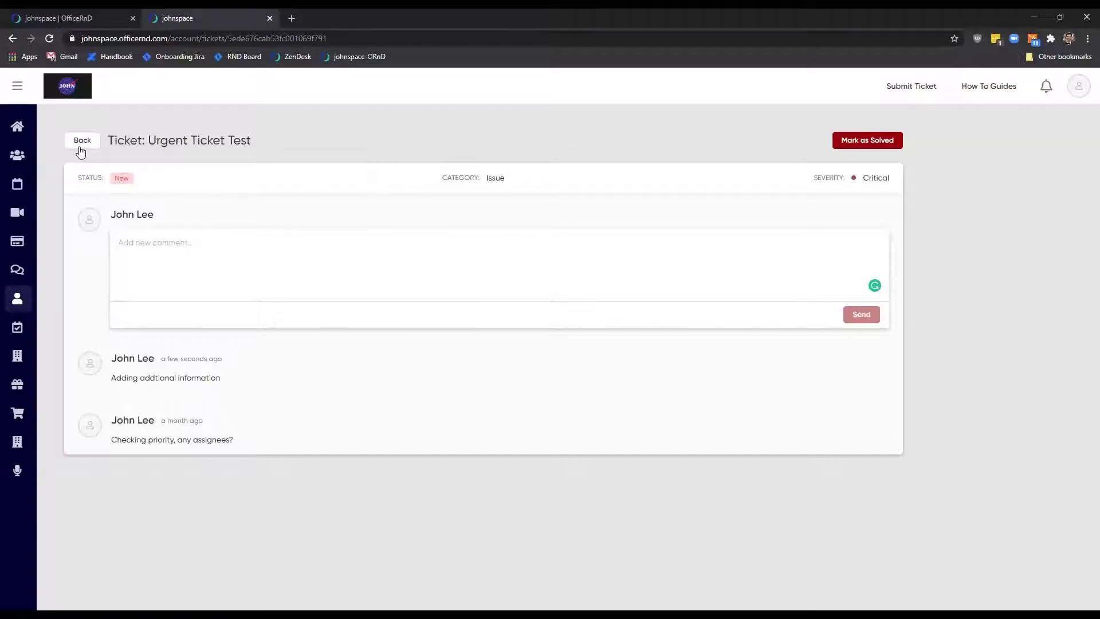
click(82, 140)
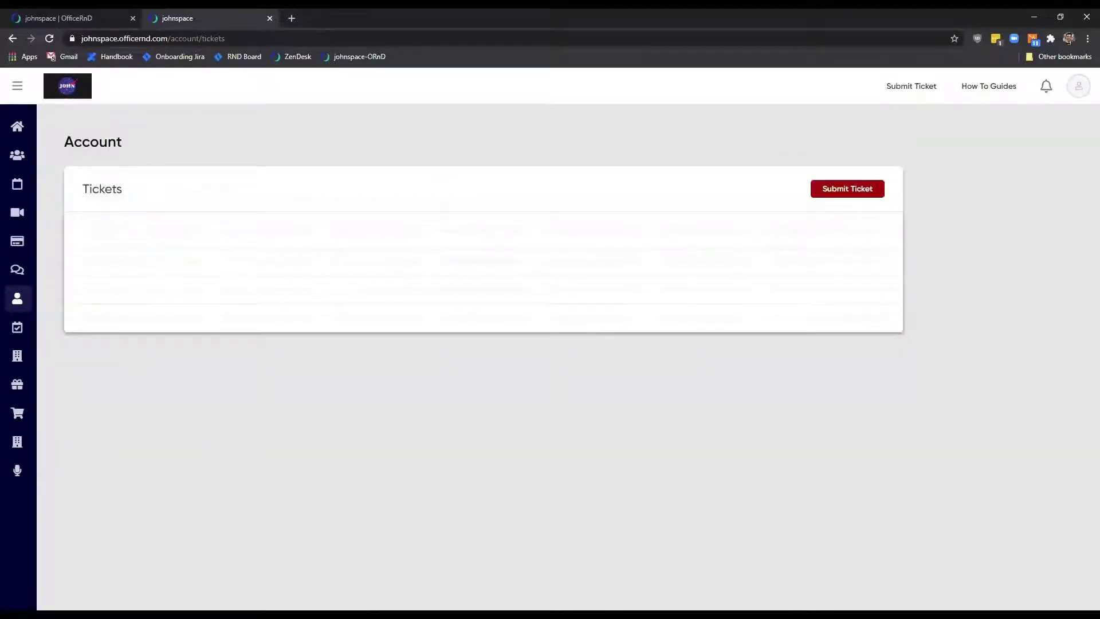
- Return to the OfficeRnD admin and bring up the Collaboration Tickets Dashboard
click(83, 19)
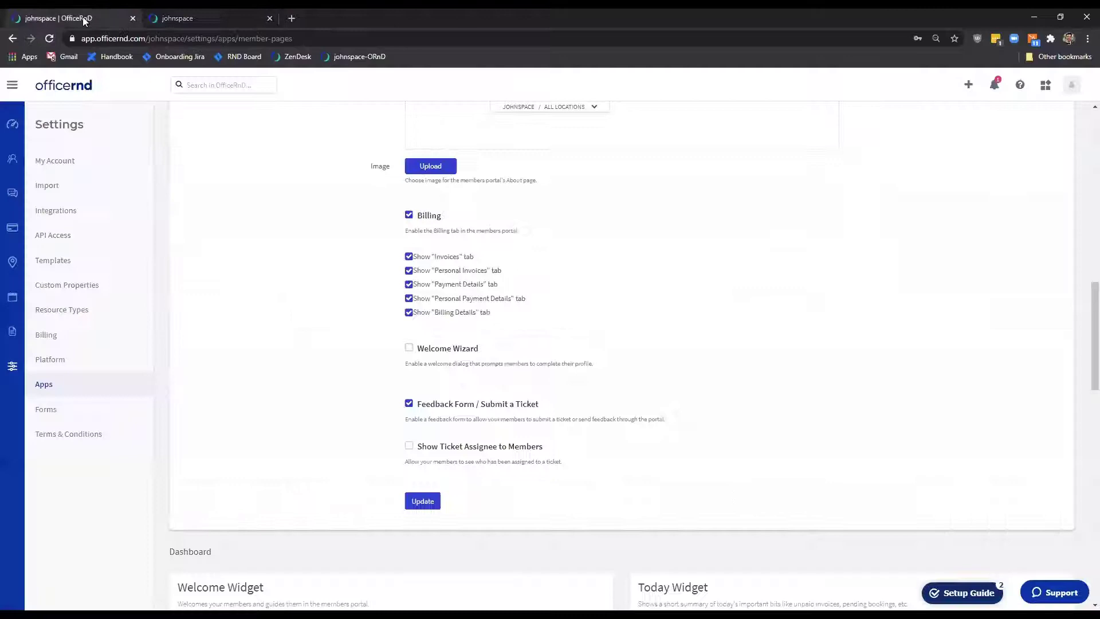
click(13, 196)
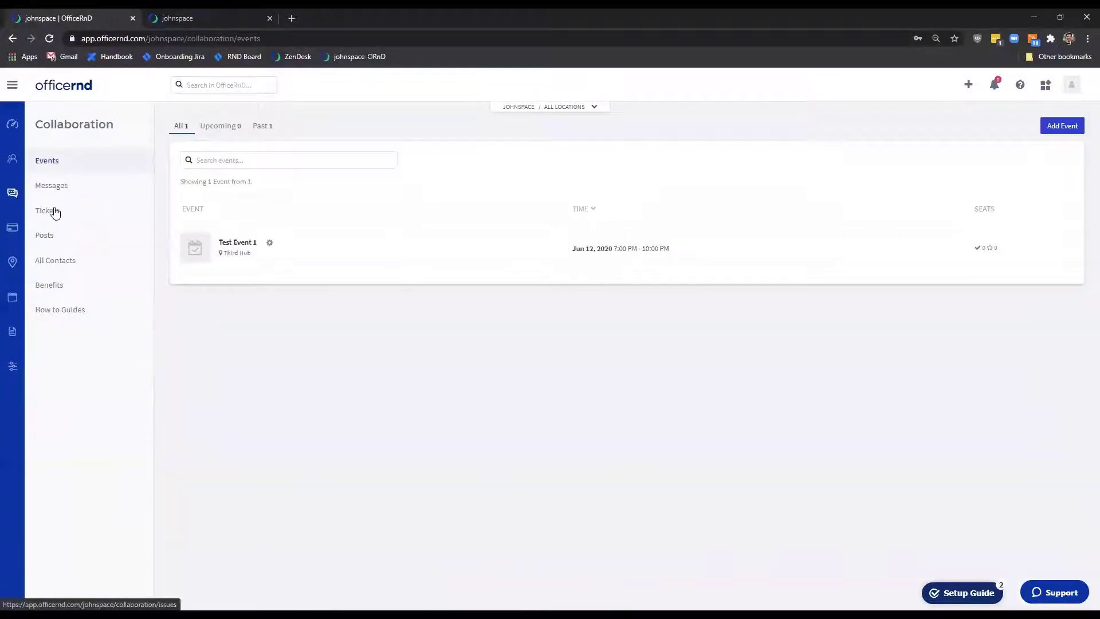
click(52, 211)
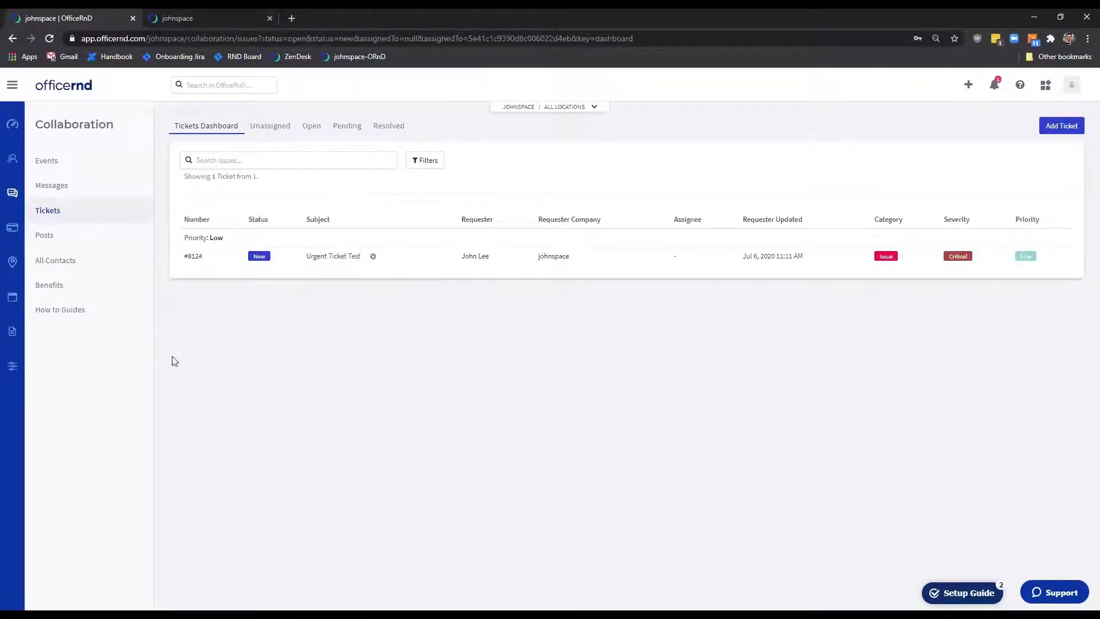
- Browse the Unassigned, Open, Pending and finally Resolved ticket lists
click(268, 133)
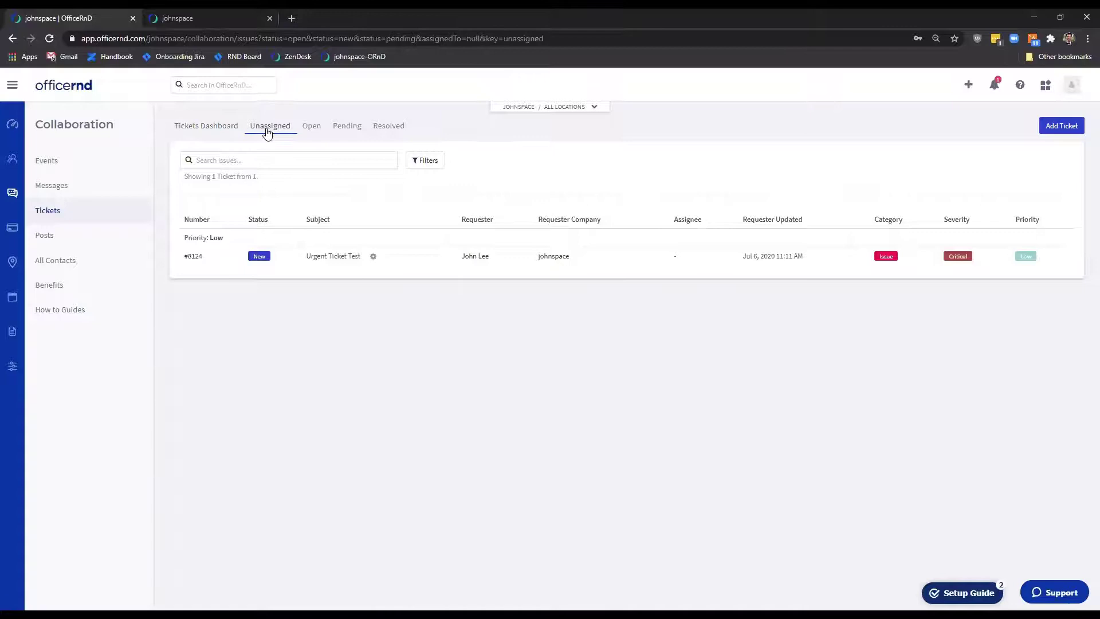
click(311, 131)
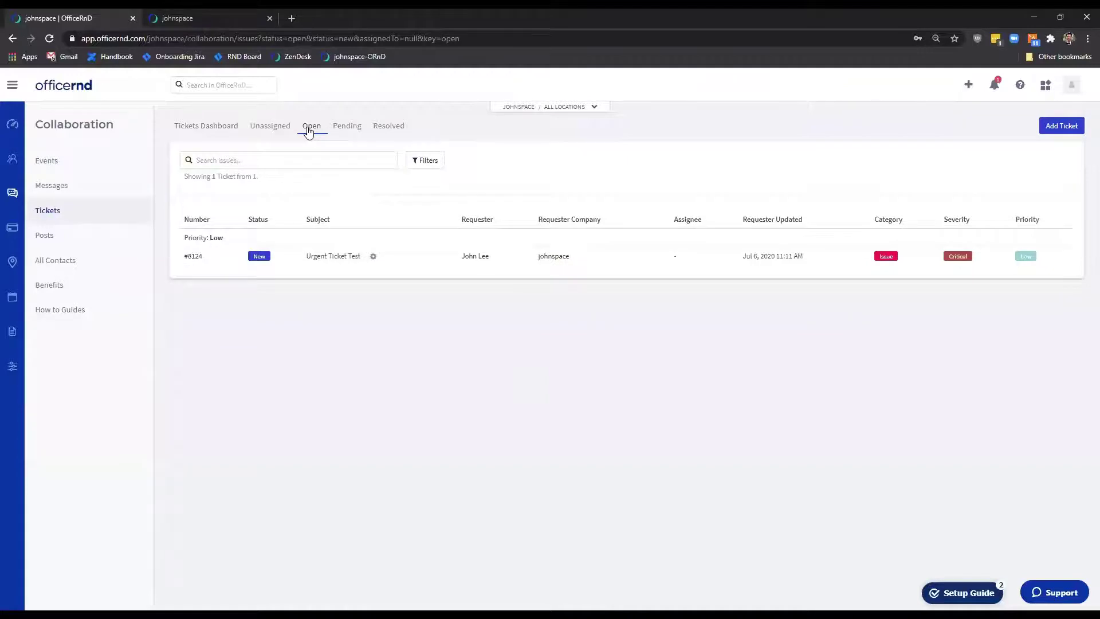
click(346, 131)
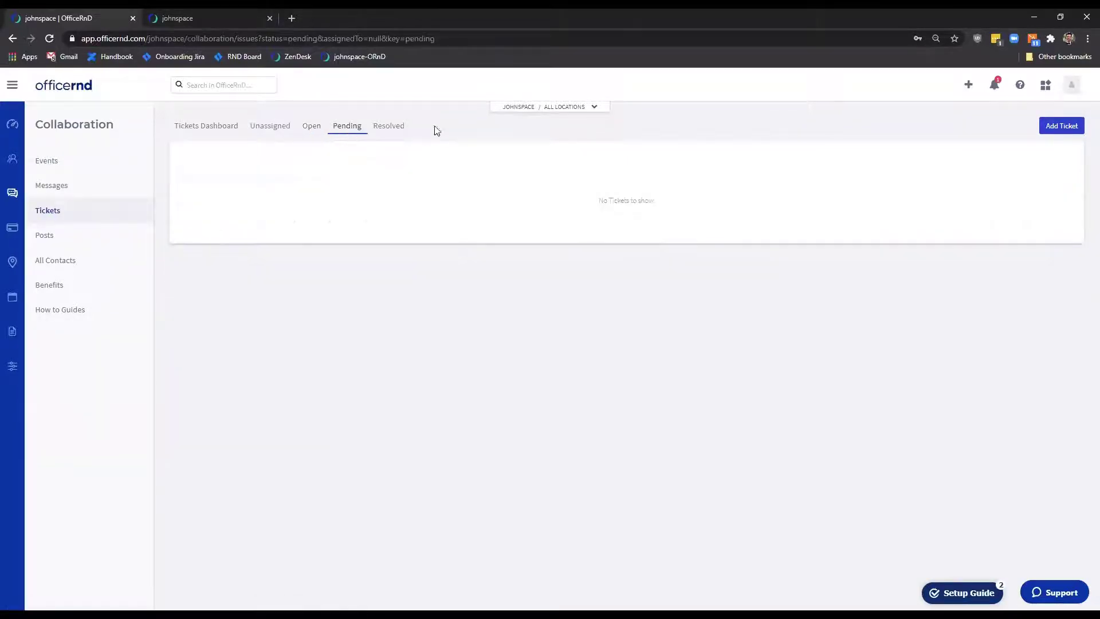
click(385, 129)
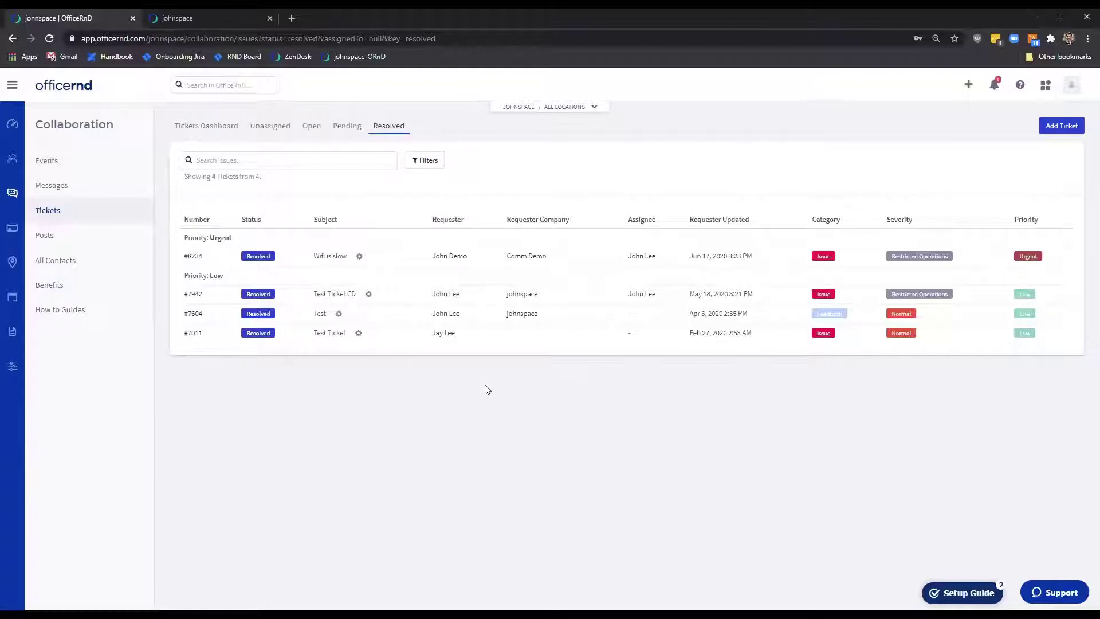
click(12, 373)
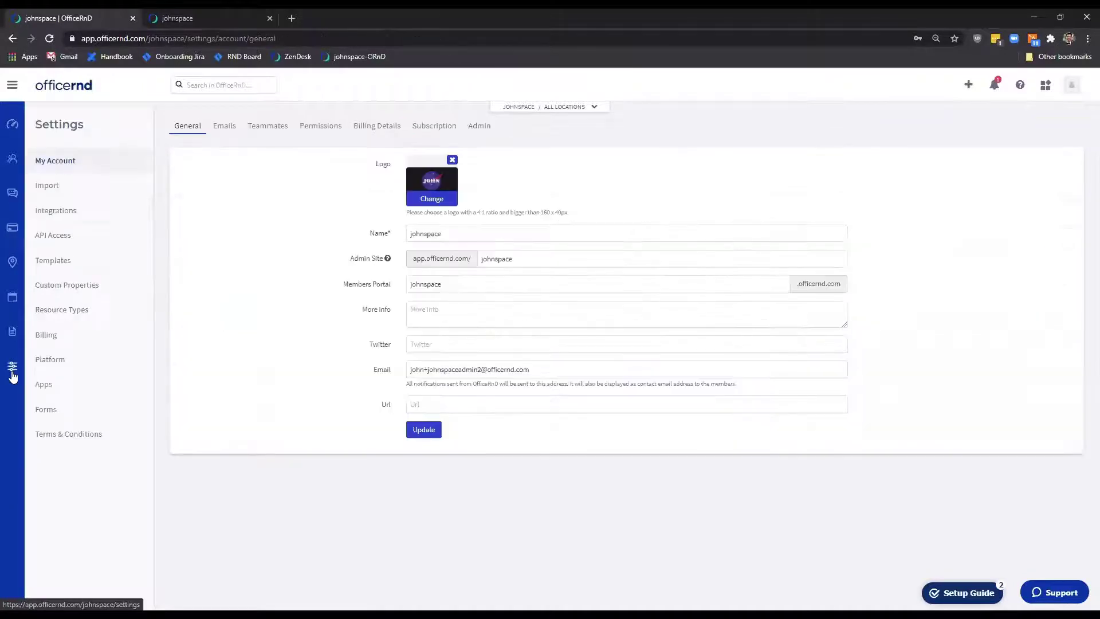
click(87, 362)
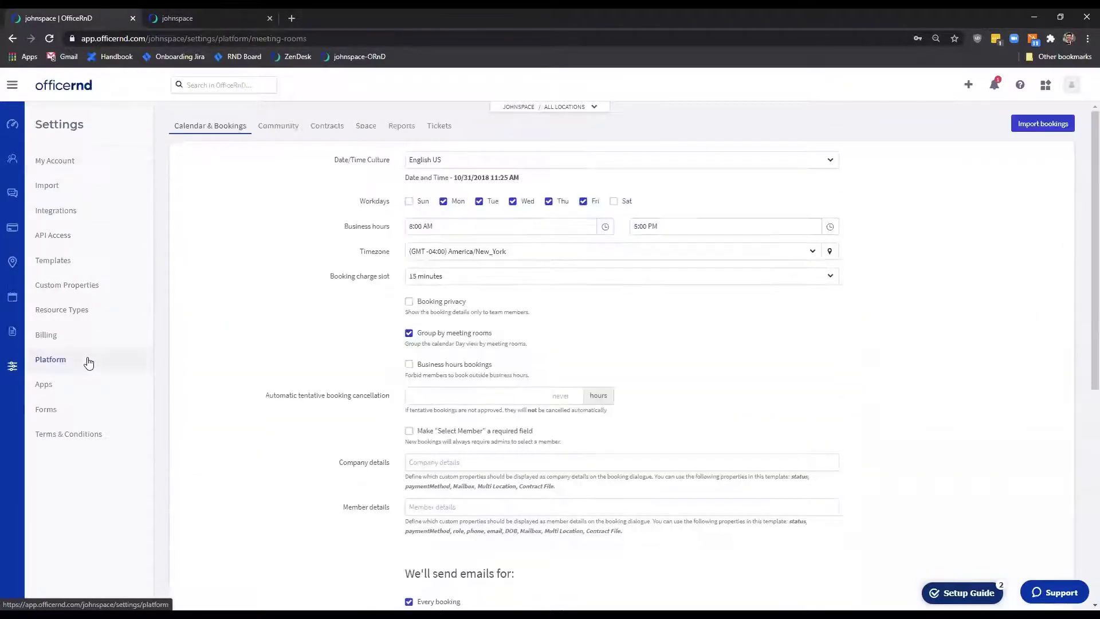
click(441, 132)
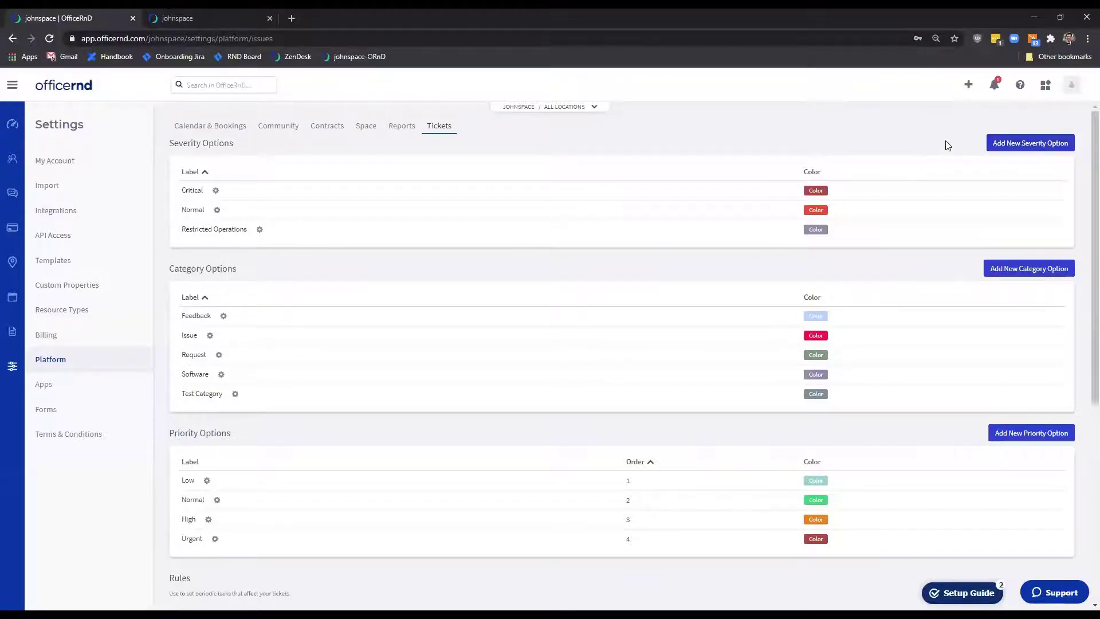
click(999, 143)
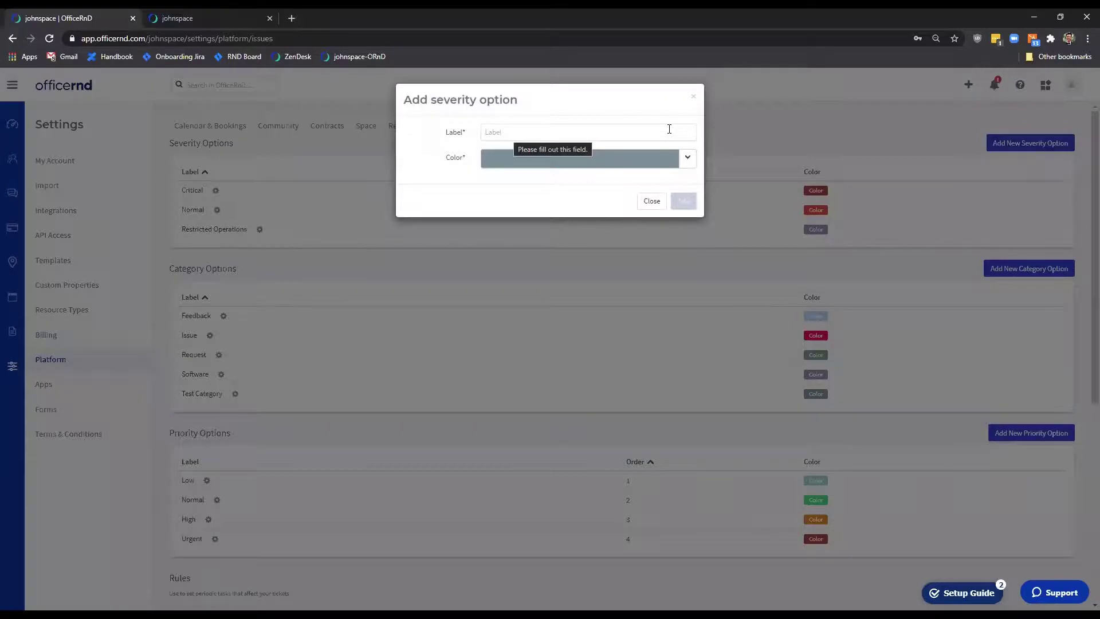
click(669, 130)
click(431, 136)
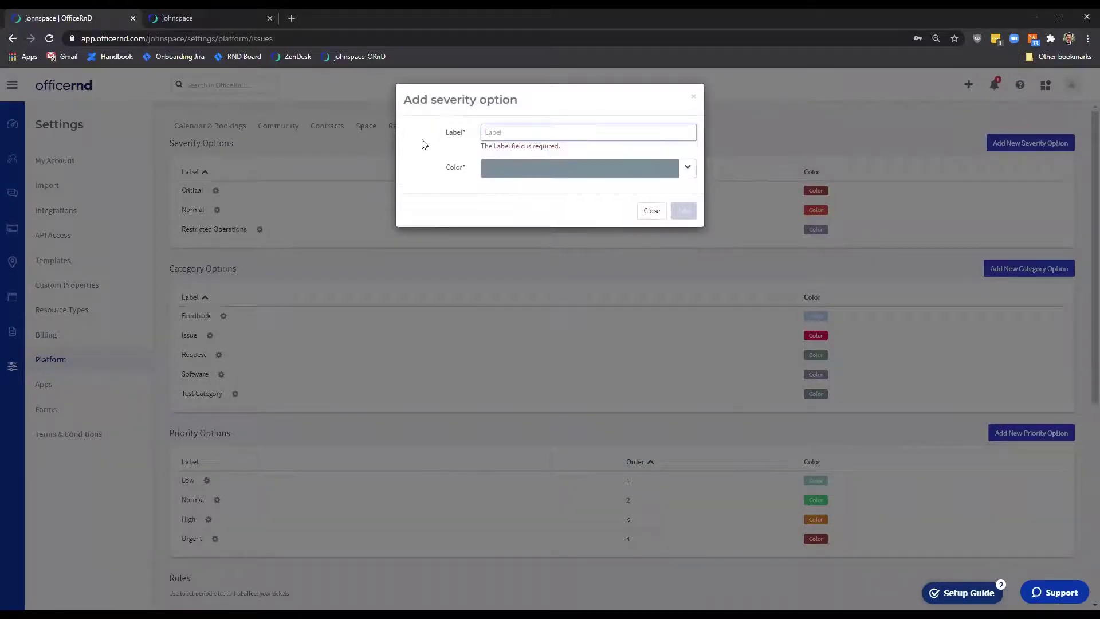
click(687, 174)
click(688, 174)
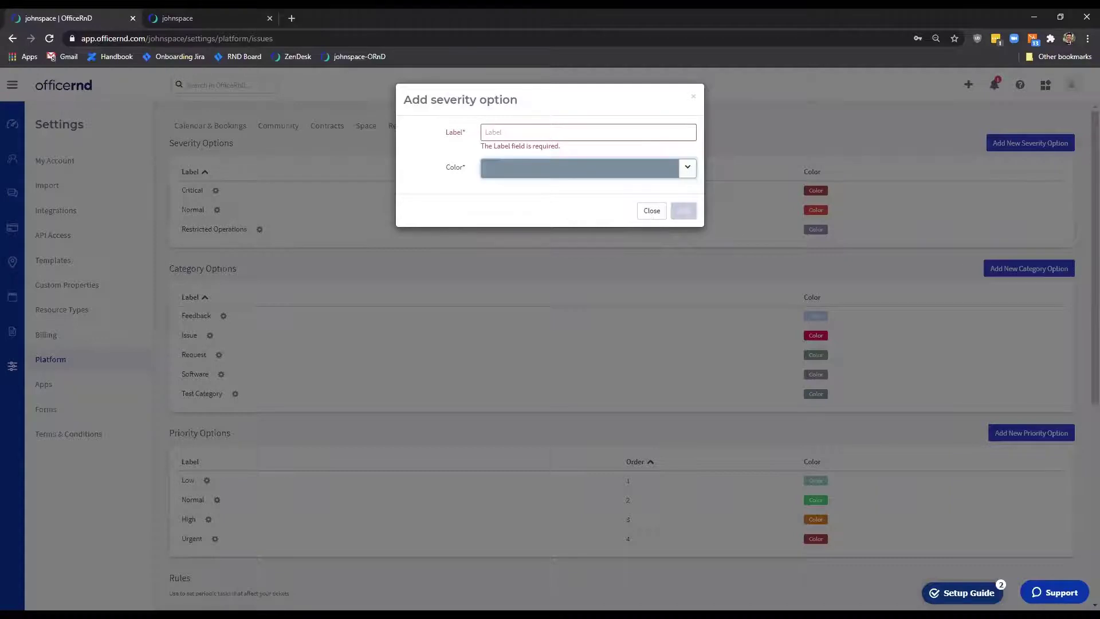
click(651, 213)
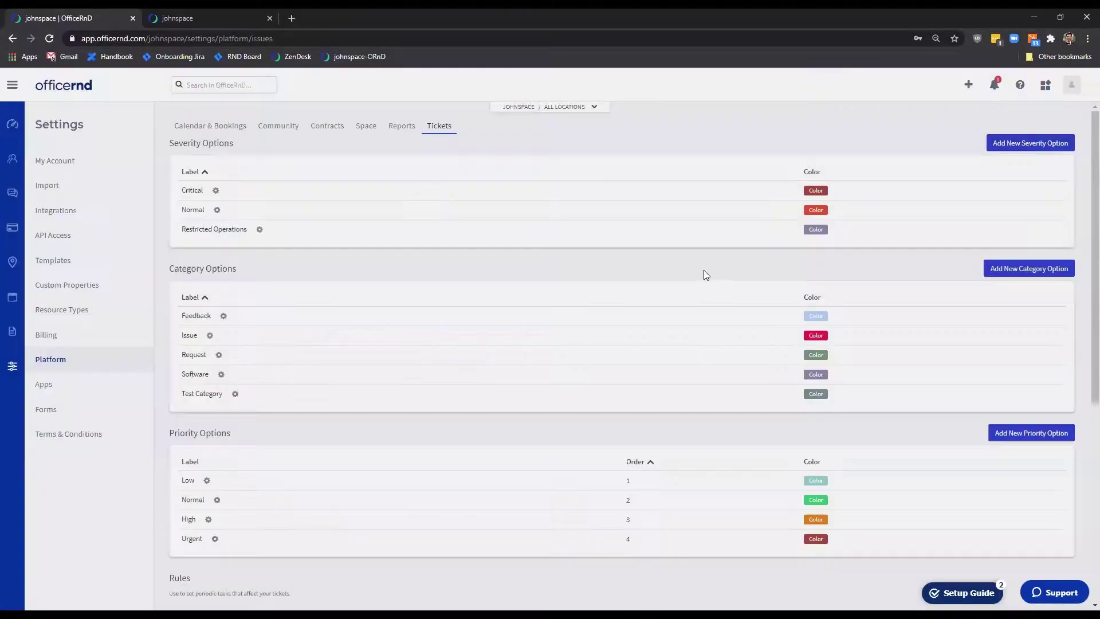
scroll(684, 274, down, 2)
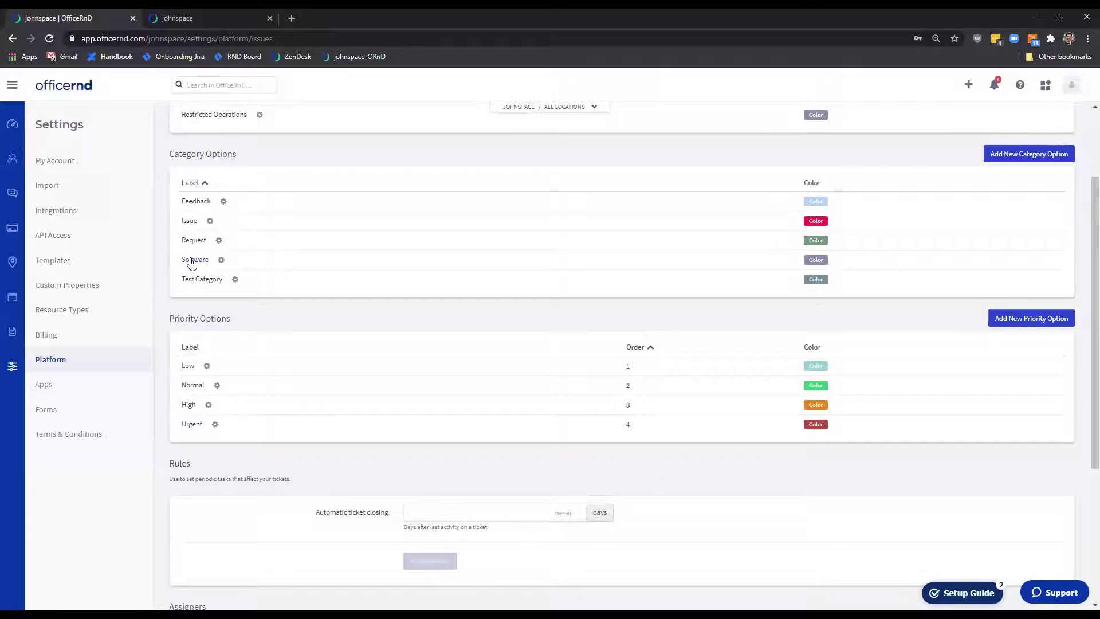
scroll(405, 292, down, 4)
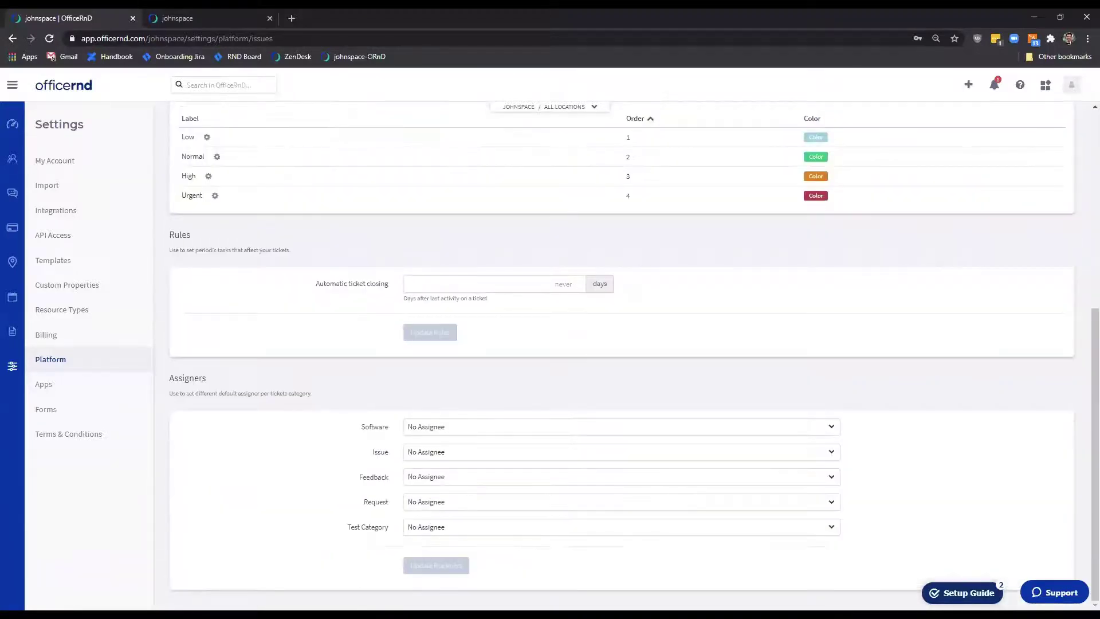
scroll(1084, 315, up, 1)
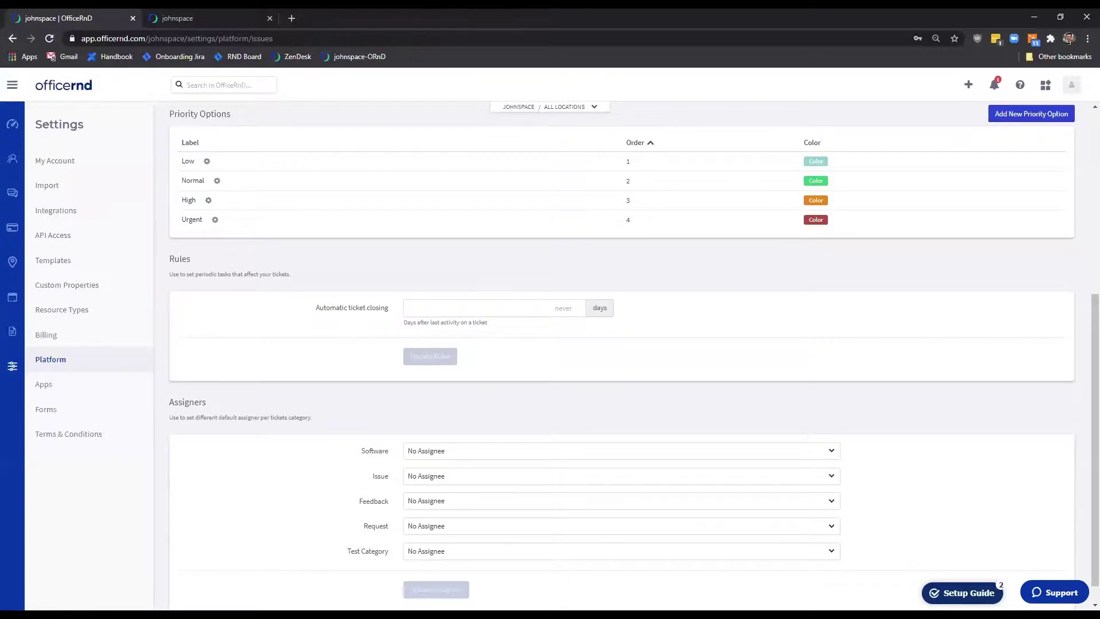
scroll(1083, 373, down, 1)
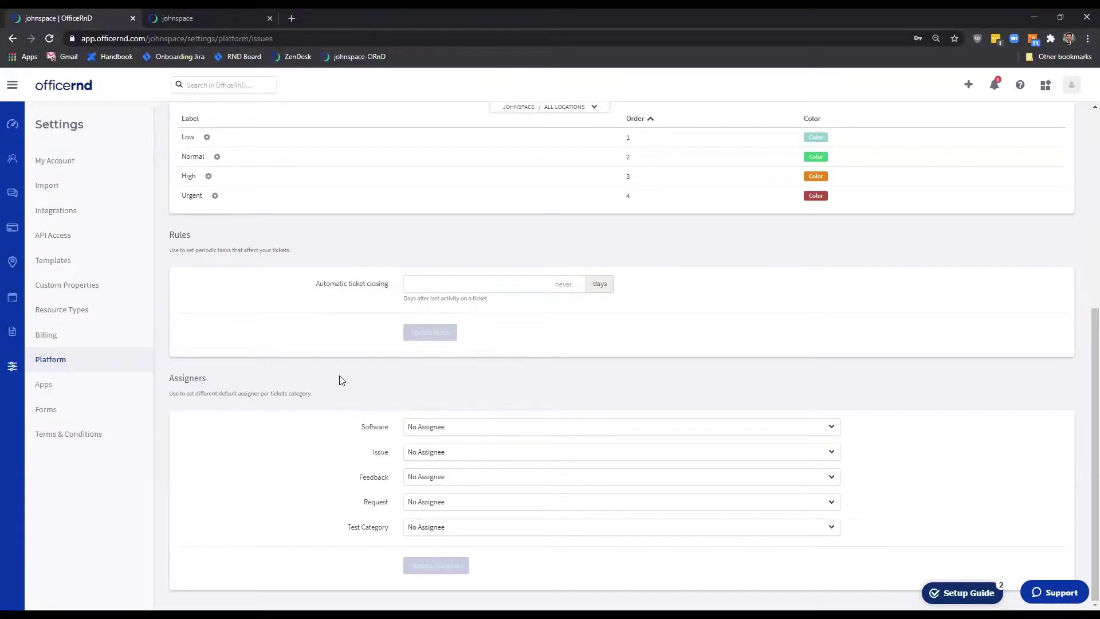
- Set the first listed teammate as the default assignee for Issue tickets
click(831, 431)
click(832, 432)
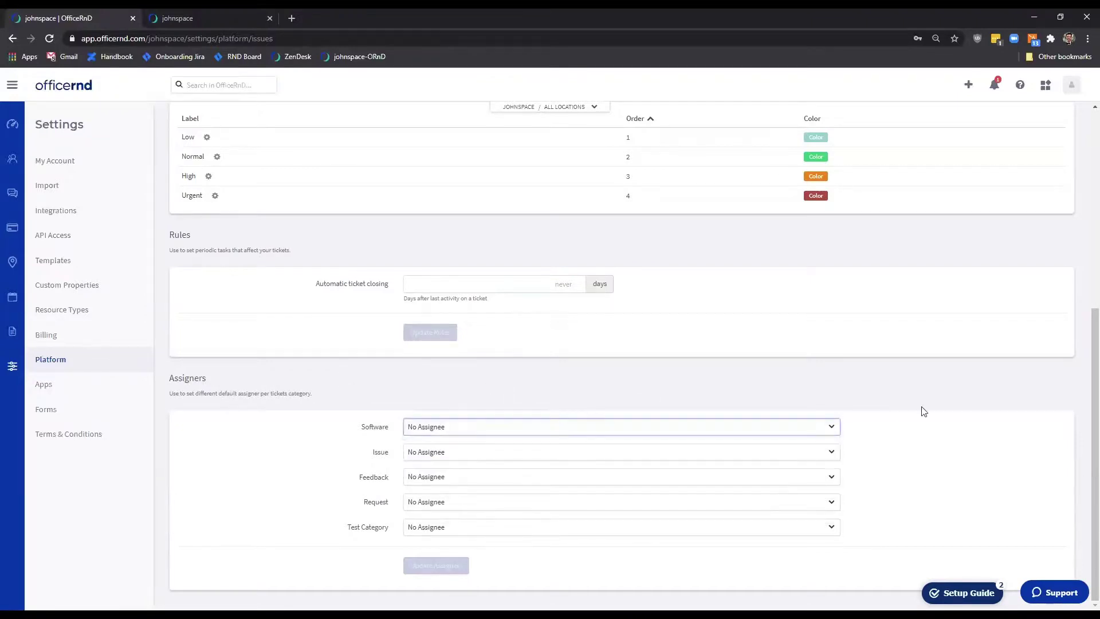
click(837, 457)
click(838, 461)
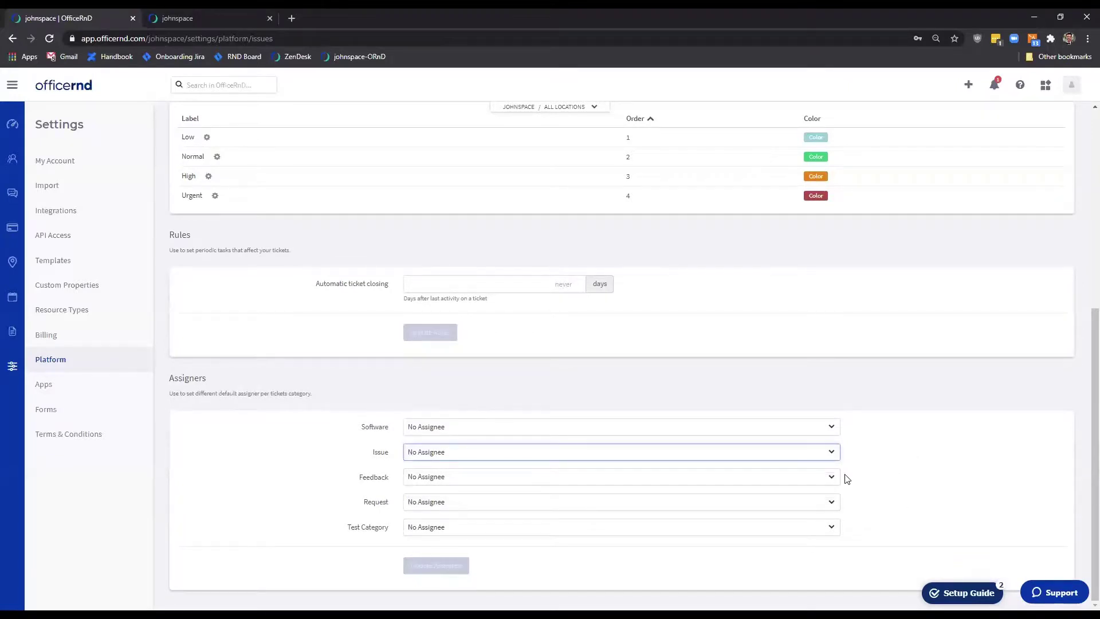
click(832, 457)
click(466, 492)
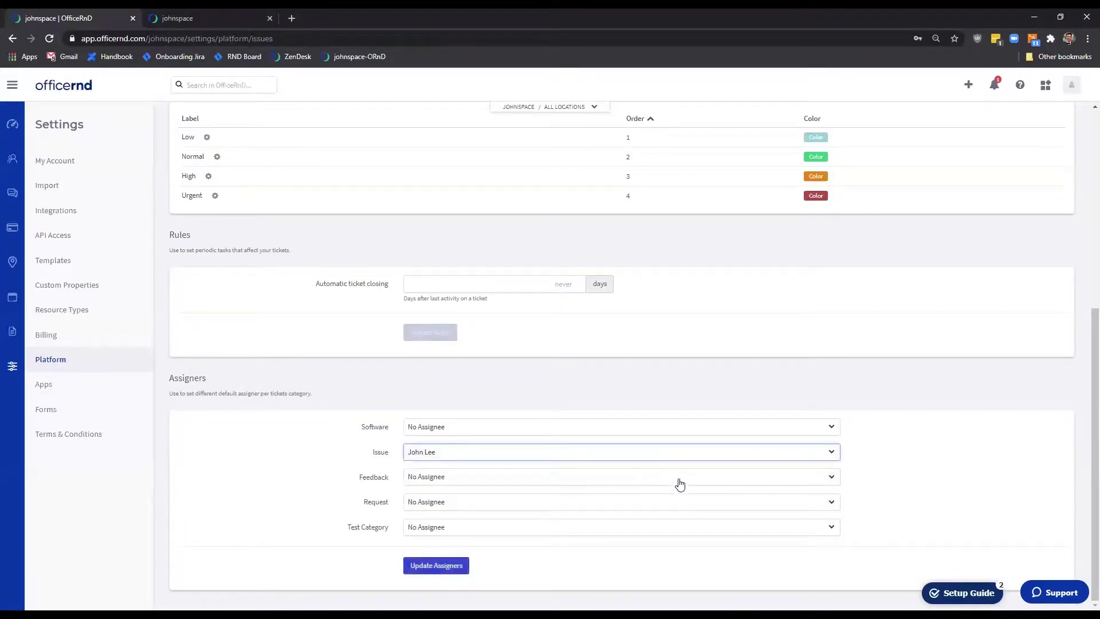
- Make the same teammate default for Feedback and Software tickets and save the assigners
click(676, 479)
click(454, 517)
click(442, 431)
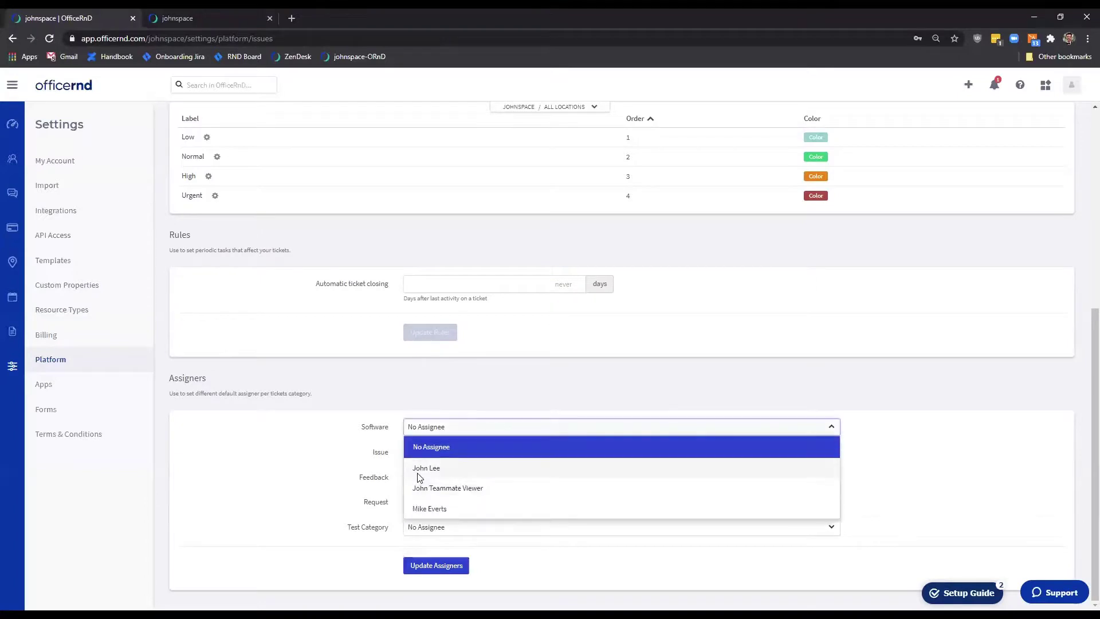
click(420, 476)
click(458, 568)
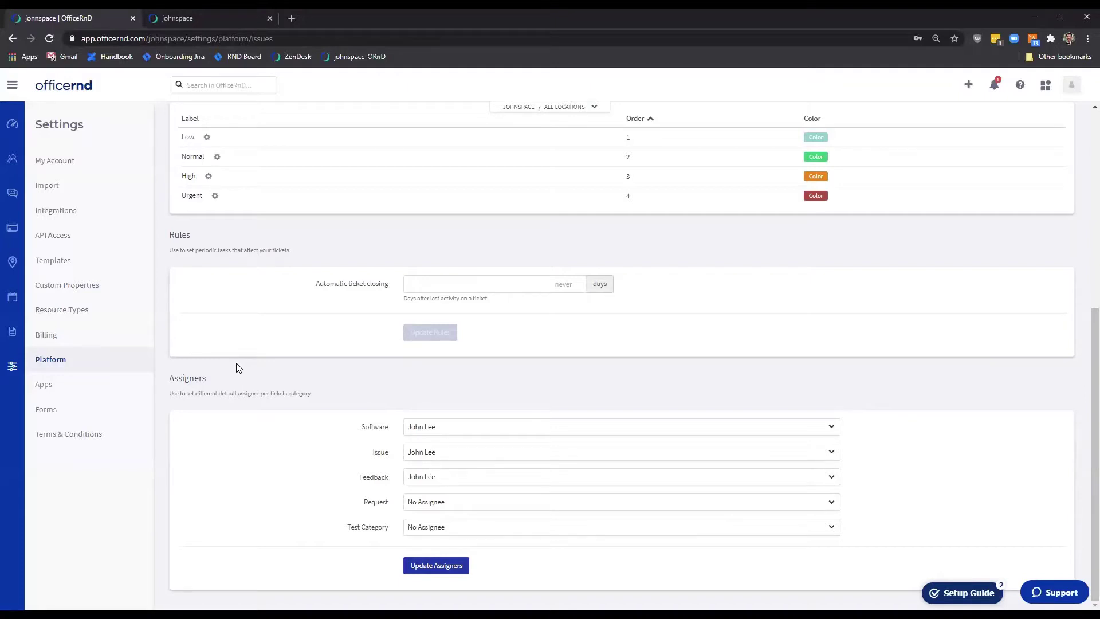
click(9, 273)
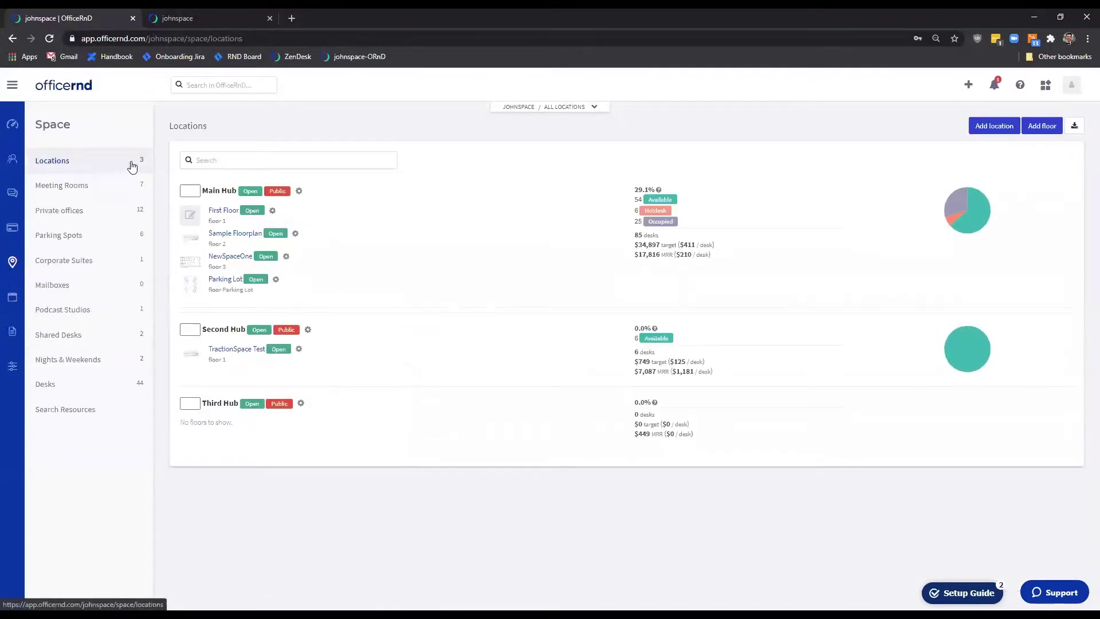
- Edit the Main Hub location and show its Tickets settings
click(300, 193)
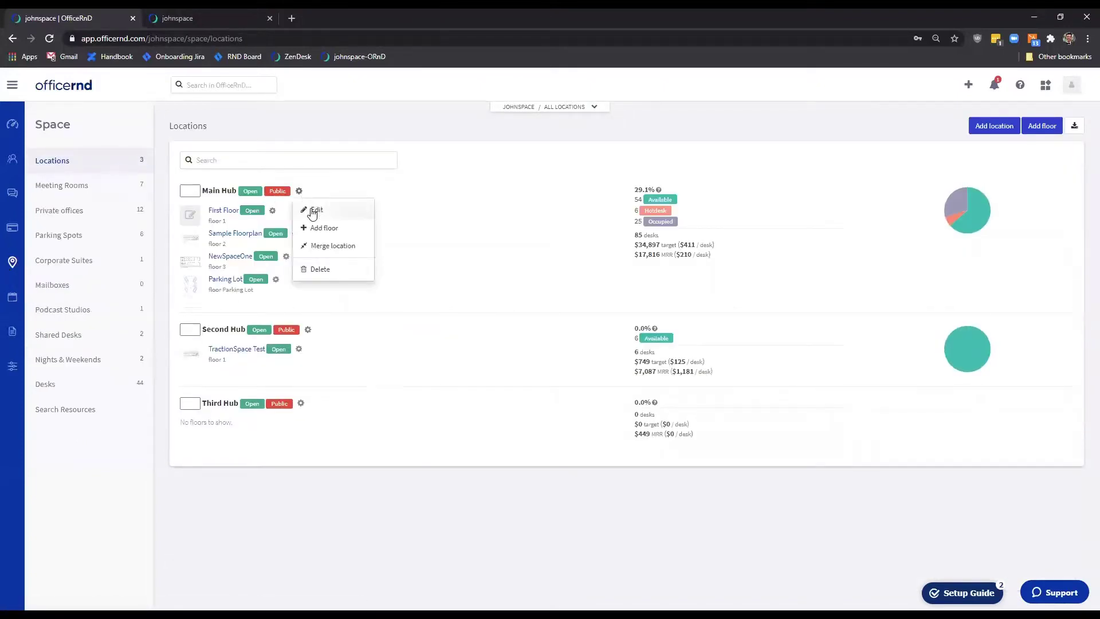
click(315, 210)
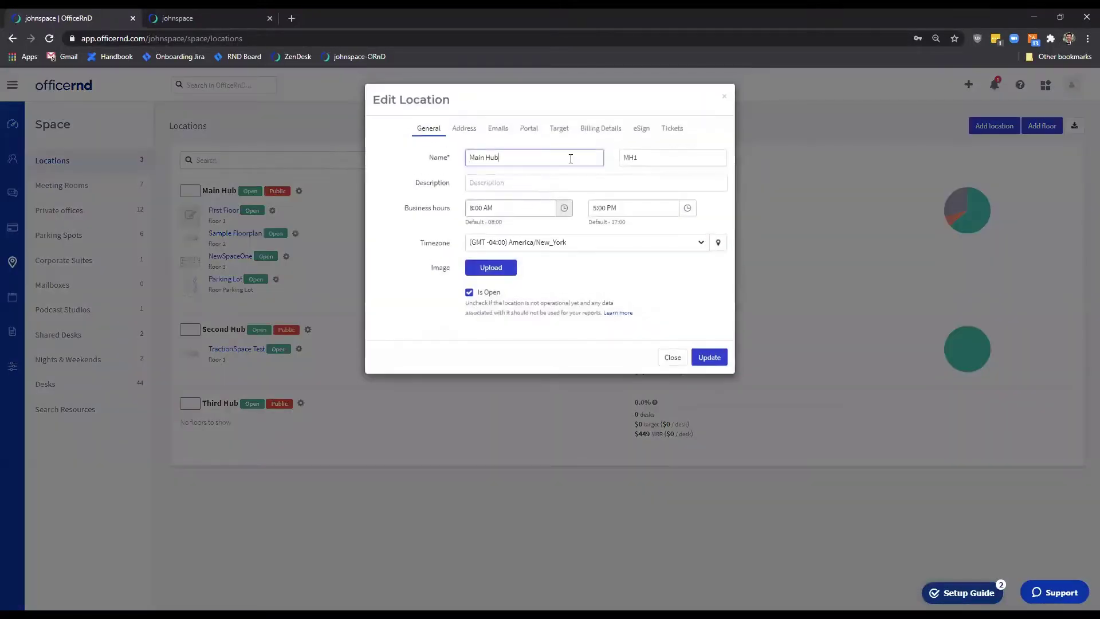
click(674, 129)
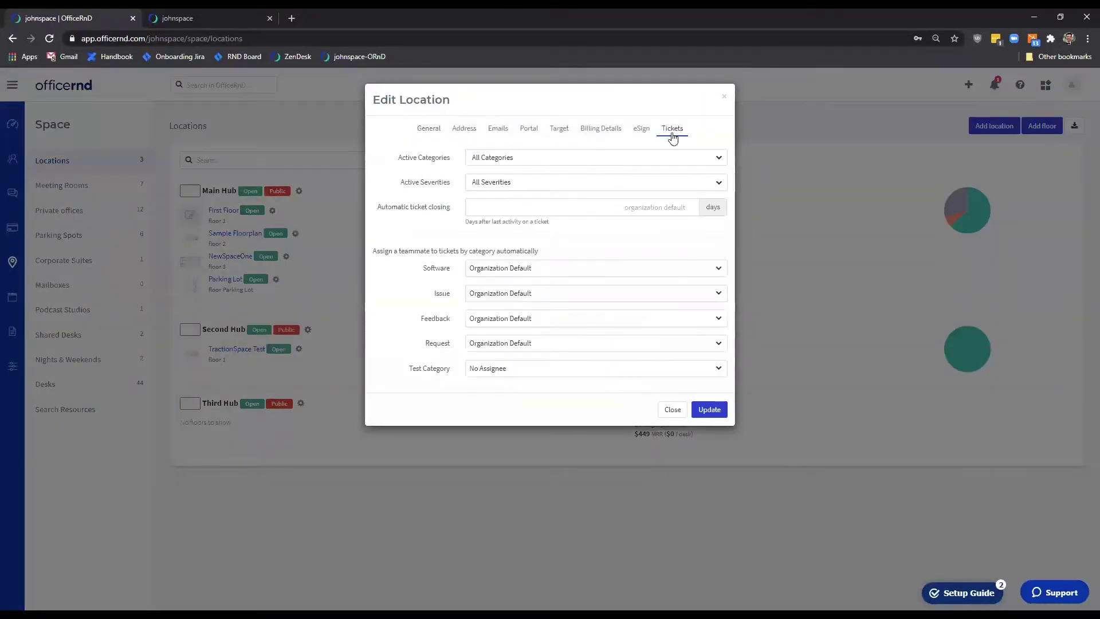
- Review Main Hub's active categories, severities, auto-close days, and Software and Issue assignee options
click(568, 163)
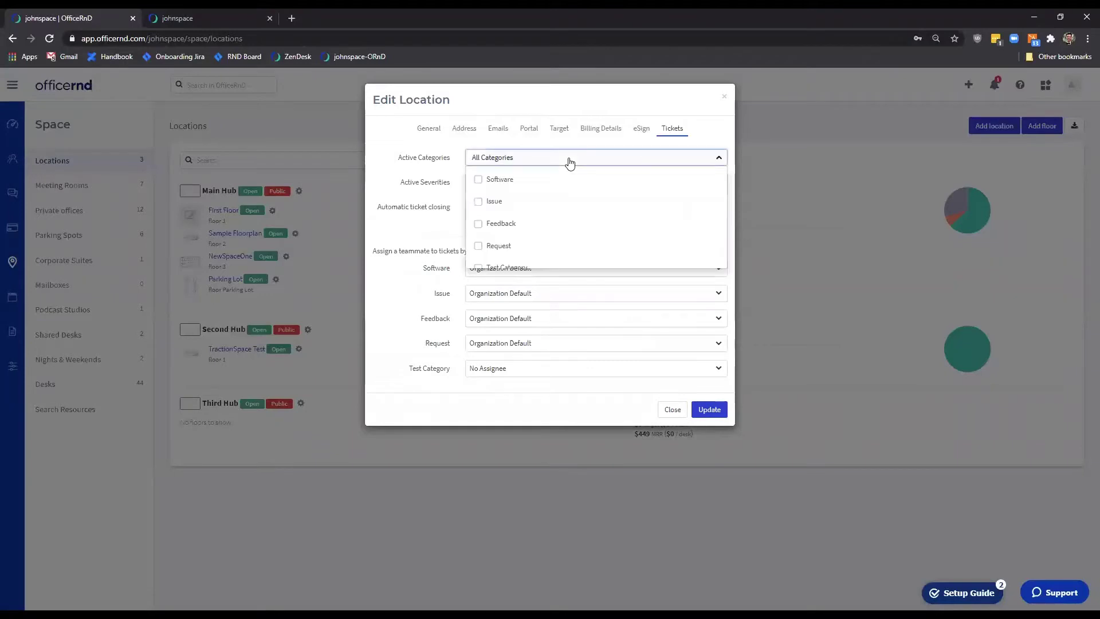
click(569, 163)
click(527, 183)
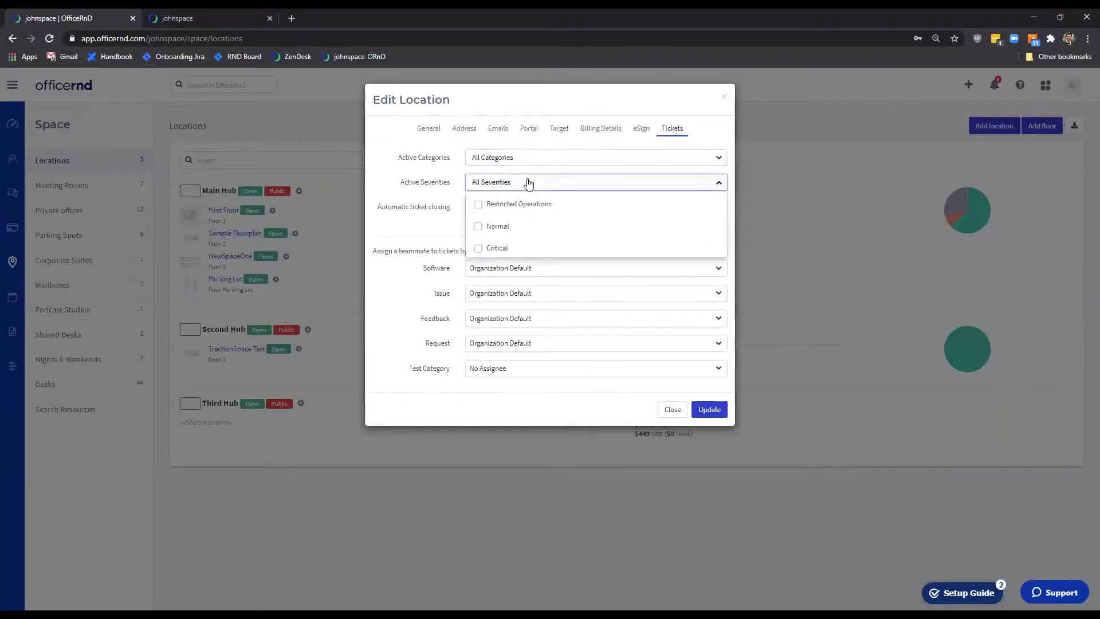
click(527, 183)
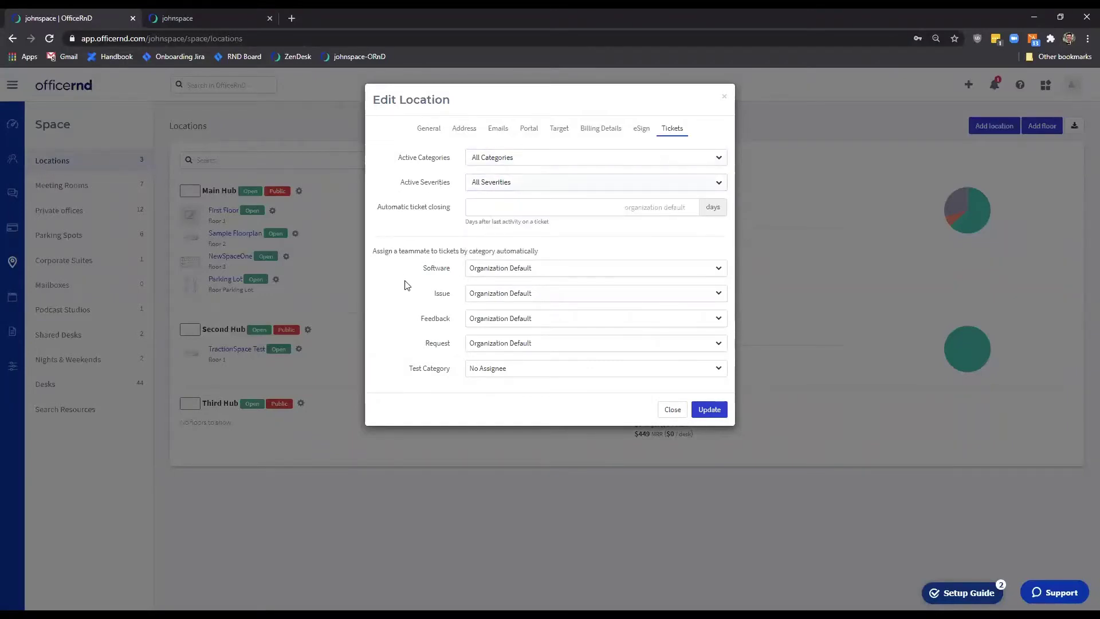
click(606, 209)
click(651, 267)
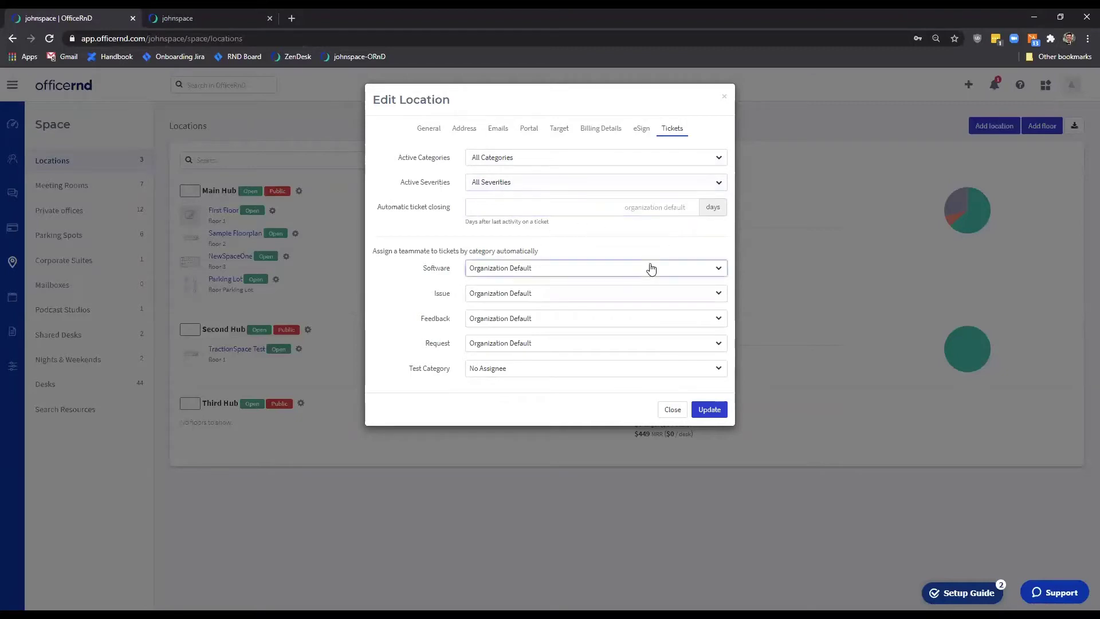
click(651, 267)
click(594, 293)
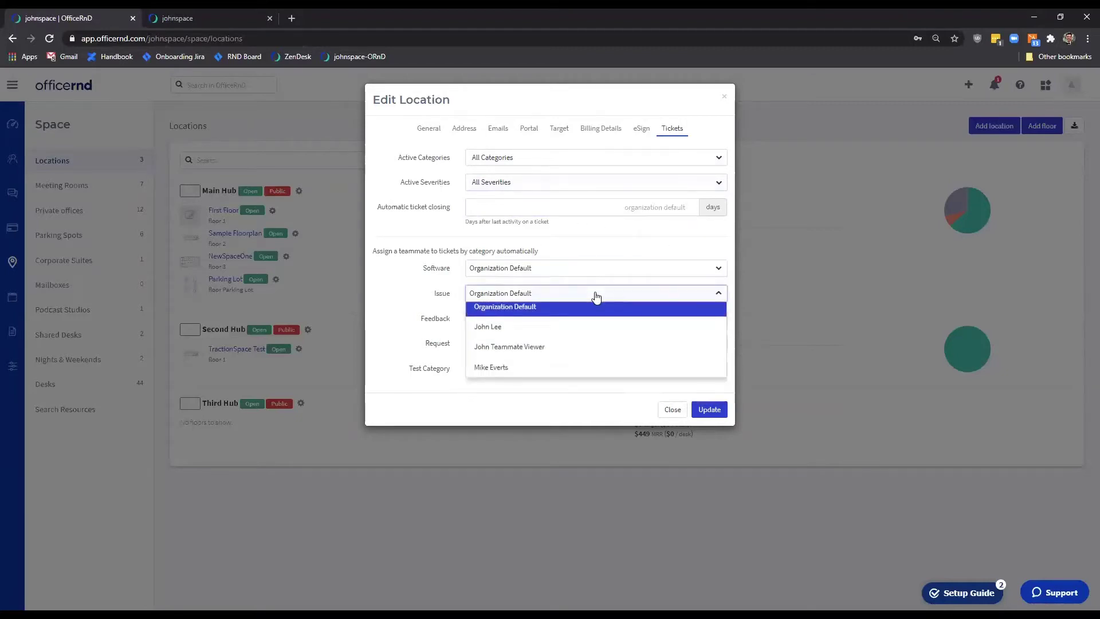
click(594, 293)
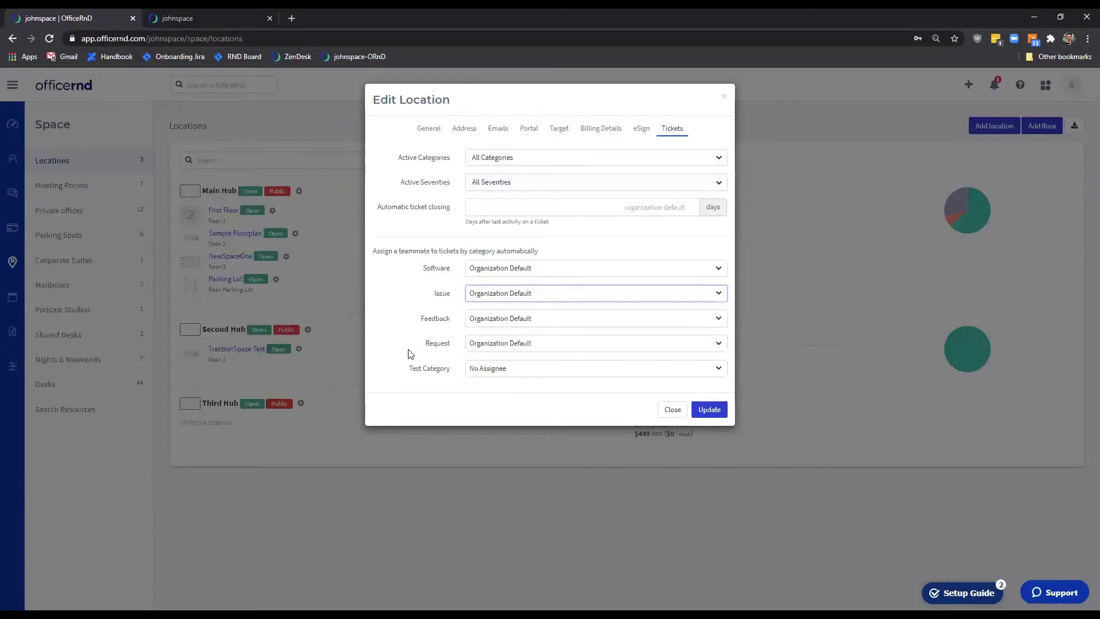
- Close Main Hub's Edit Location dialog without saving any changes
click(672, 410)
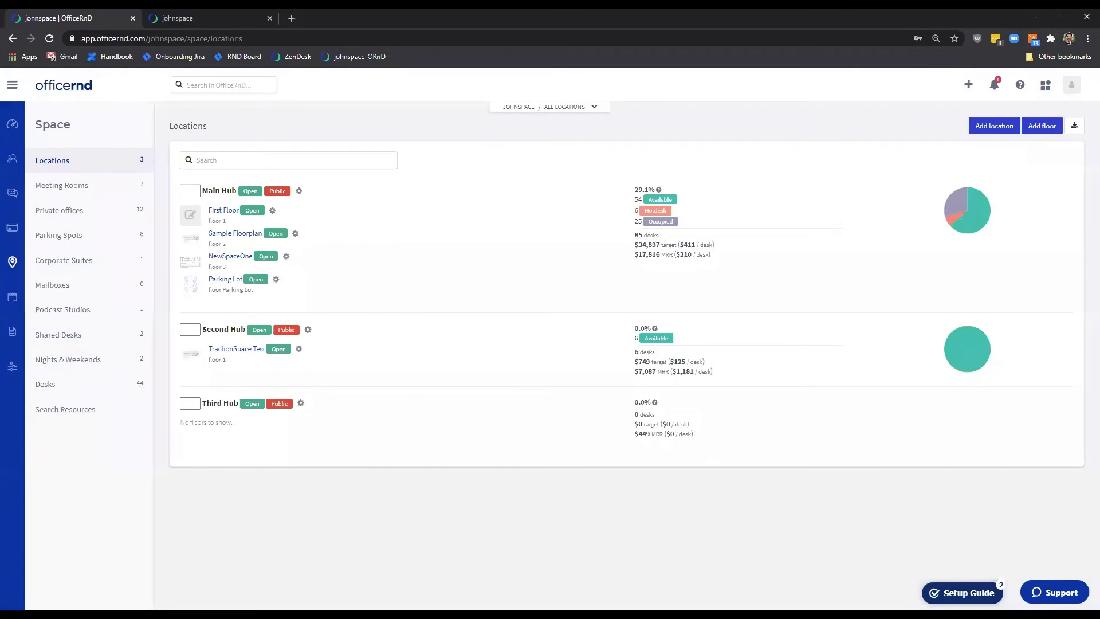